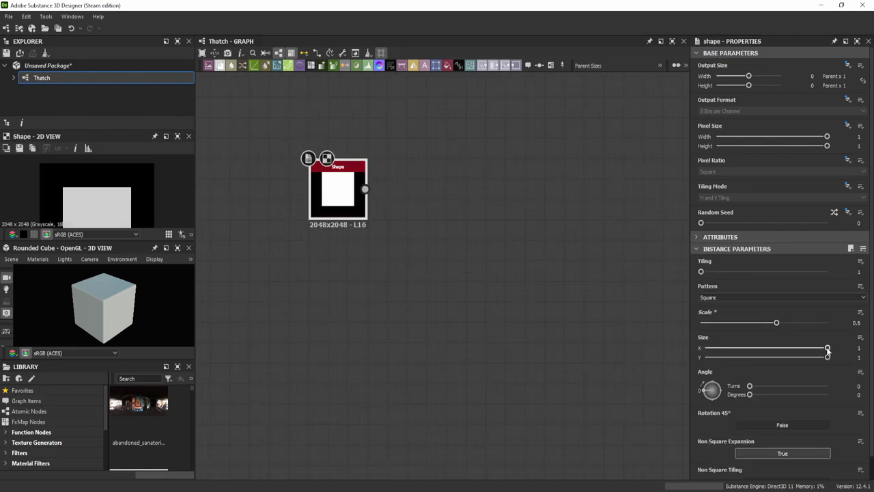
Narrow the square into a thin bar and warp it with Clouds 2 noise as the gradient.
left_click_drag(828, 349, 744, 347)
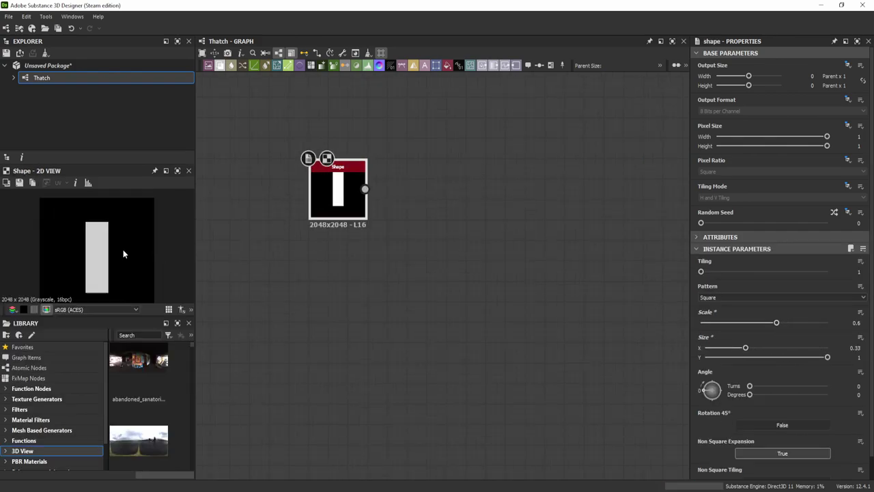
left_click_drag(359, 211, 497, 198)
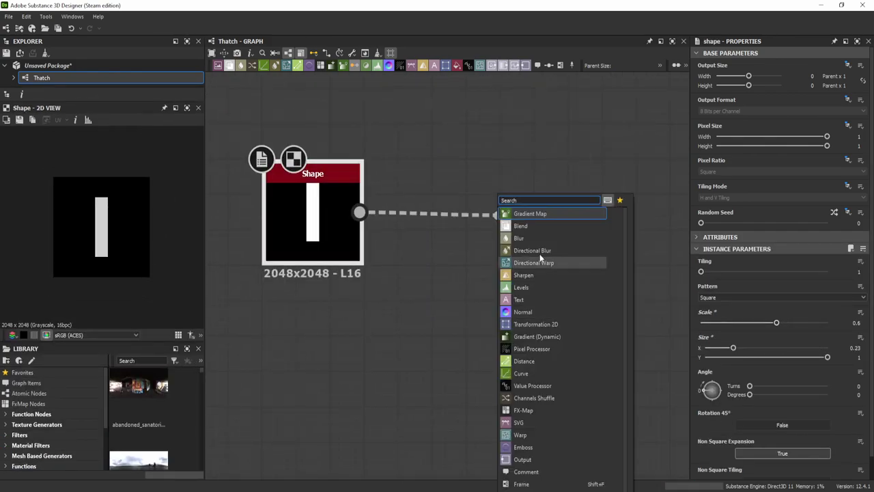
left_click(518, 456)
key("space")
type("oise")
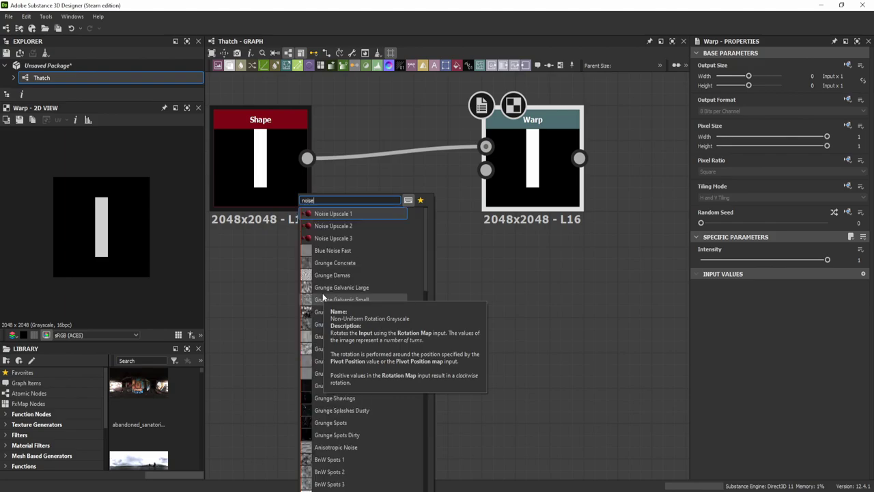
scroll(426, 295, "down", 1)
left_click(325, 385)
mouse_move(308, 299)
left_mouse_down()
mouse_move(485, 170)
mouse_move(531, 156)
left_mouse_up()
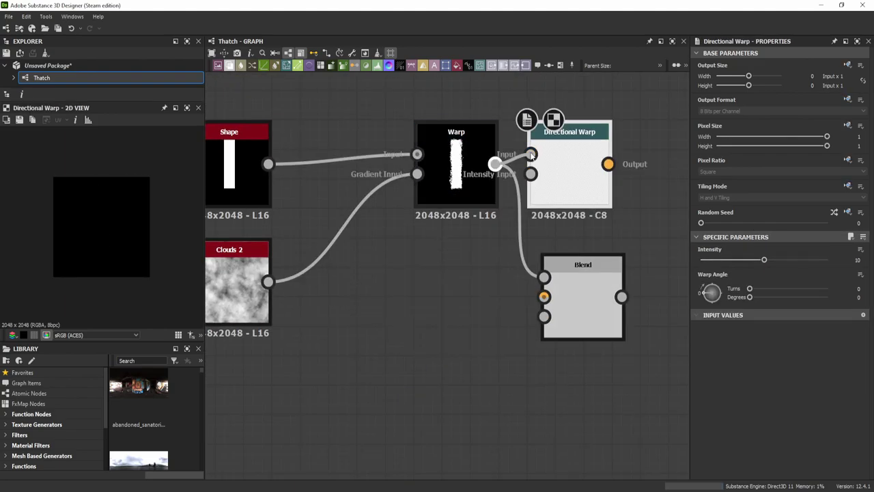
Route Directional Warp into a Blend's foreground and try a different blending mode.
left_click_drag(575, 185, 603, 185)
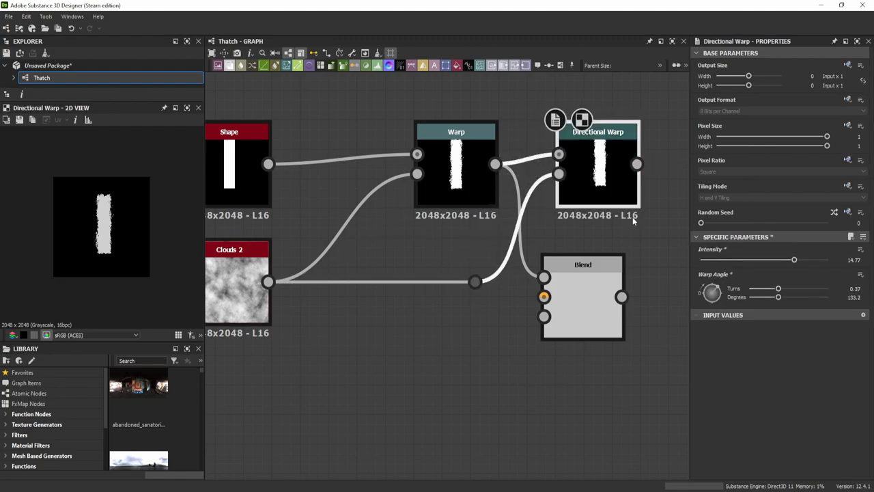
left_click_drag(587, 262, 636, 164)
middle_click_drag(555, 286, 354, 246)
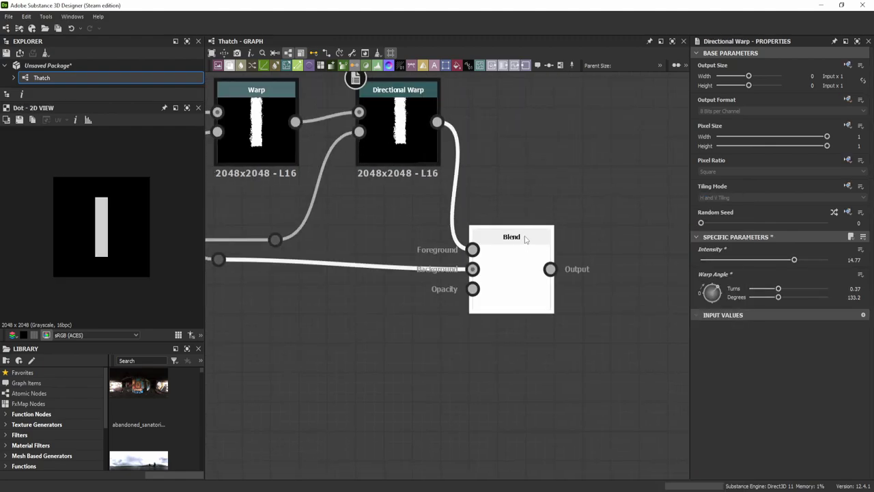
left_click(526, 234)
left_click(723, 285)
left_click(719, 306)
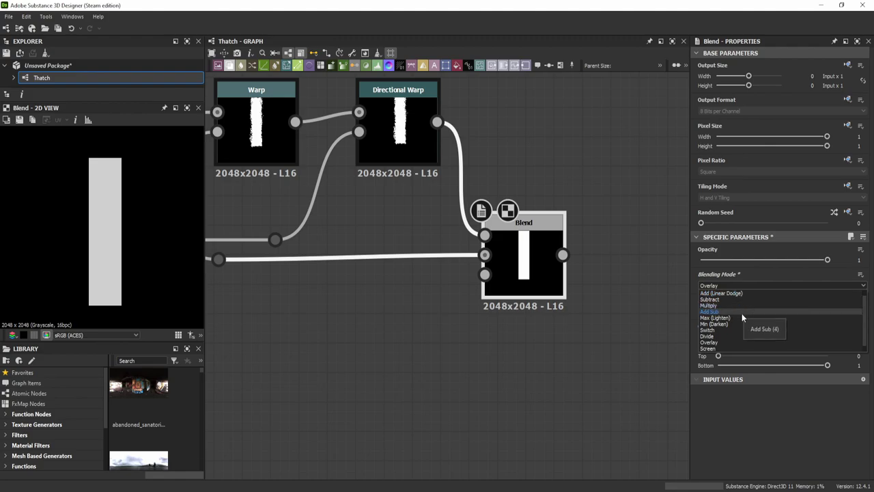
Append a Blur HQ Grayscale after the Directional Warp to soften the bar.
scroll(717, 284, "up", 6)
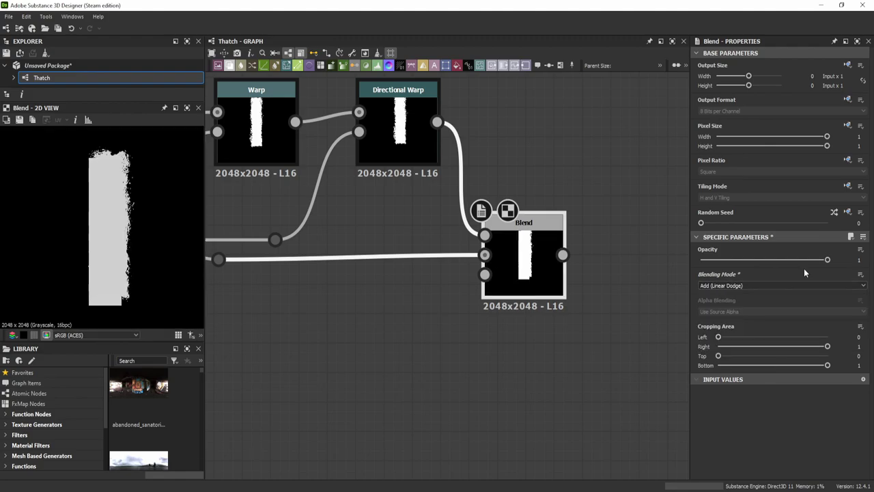
left_click_drag(827, 259, 770, 260)
middle_click_drag(482, 314, 353, 268)
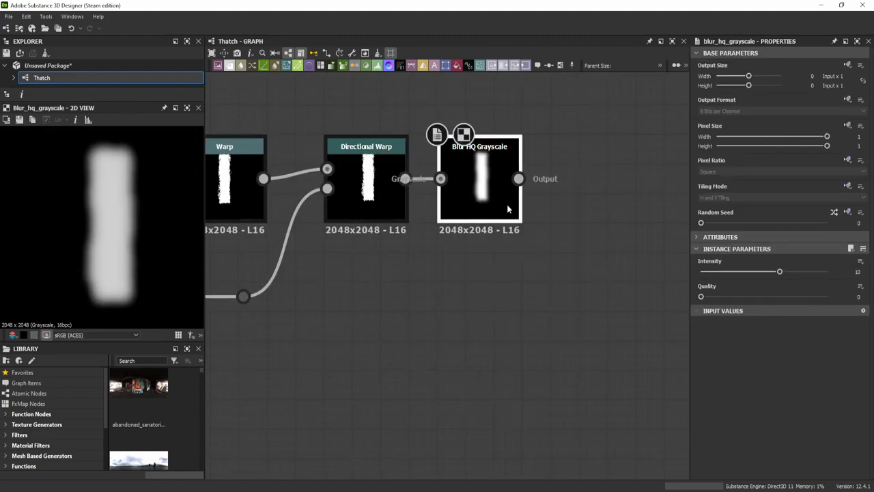
Append a Warp after the blur, driven by the transformed bell shape at Intensity 0.71.
scroll(519, 250, "down", 2)
left_click_drag(431, 166, 458, 172)
left_click(478, 220)
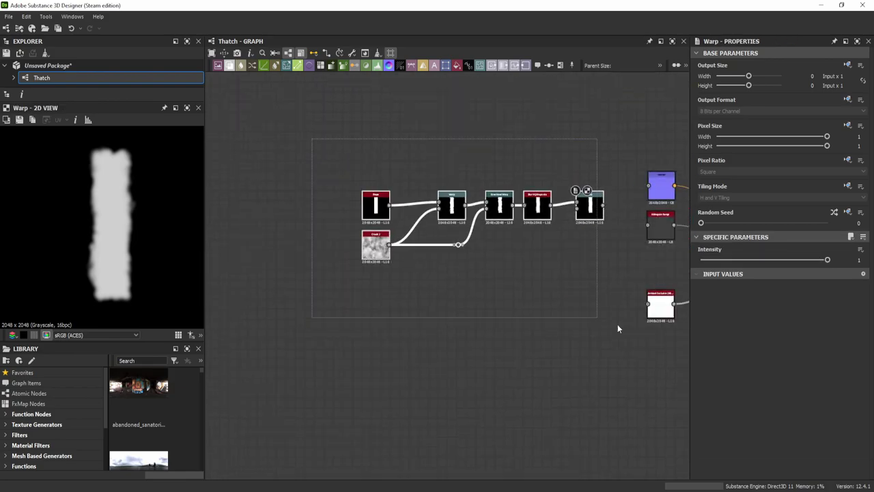
key("f")
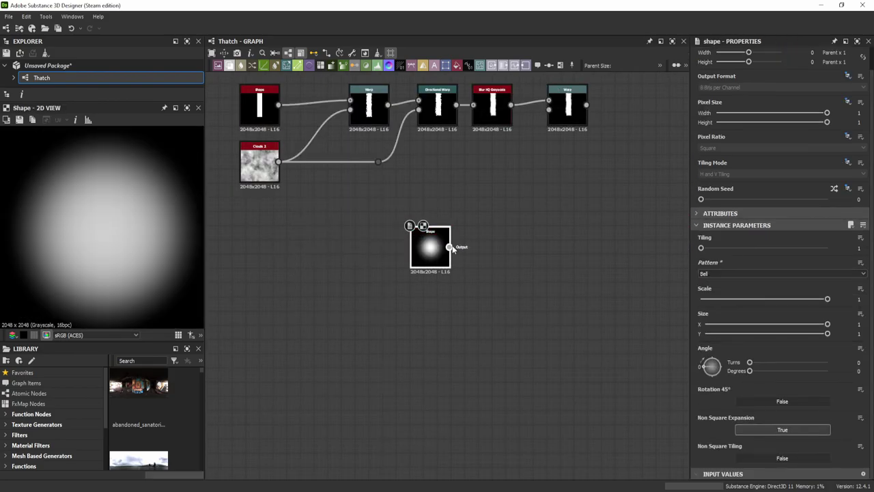
left_click_drag(504, 246, 551, 111)
left_click(555, 113)
left_click(420, 235)
left_click(566, 110)
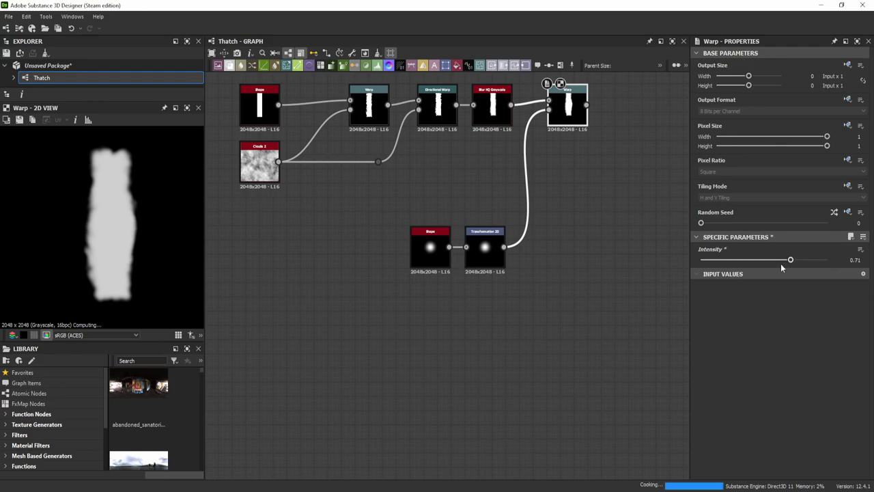
Offset the bell shape upward in Y through its Transformation 2D.
left_click(484, 249)
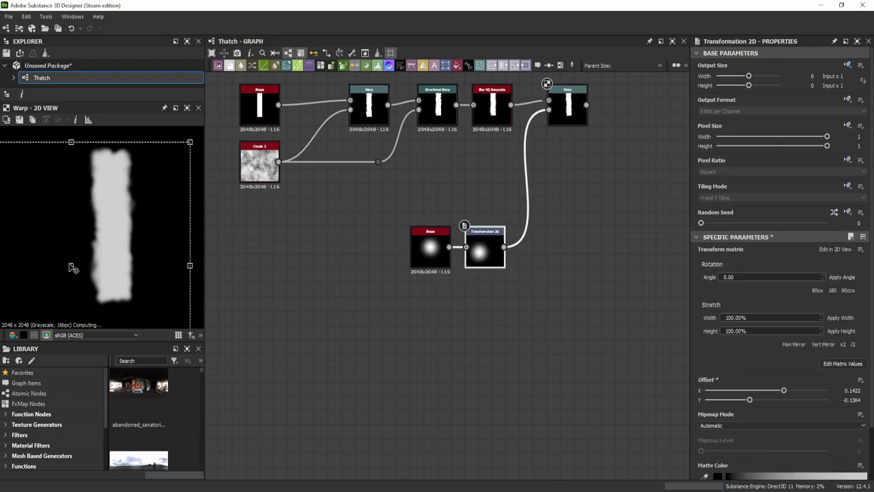
scroll(78, 264, "down", 2)
left_click_drag(79, 264, 87, 259)
scroll(493, 263, "up", 2)
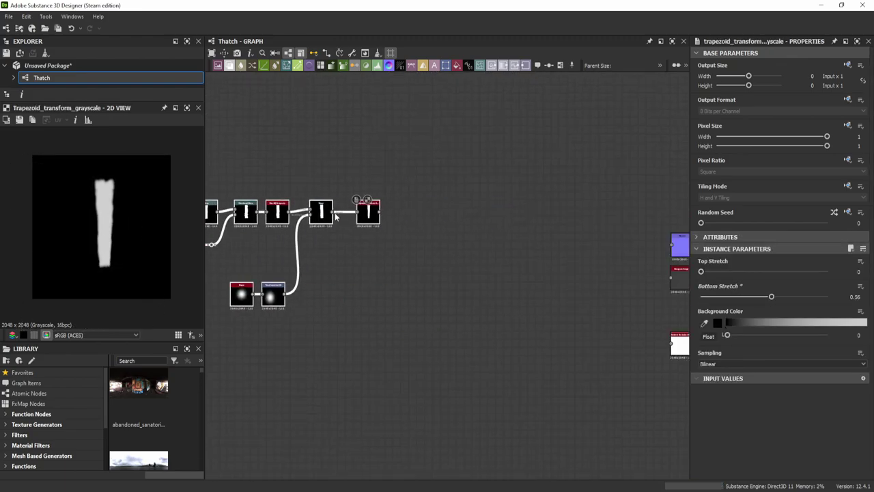
Add a Splatter Circular after the taper and set Ring Rotation 273.58° and Scale 2.
left_click(394, 212)
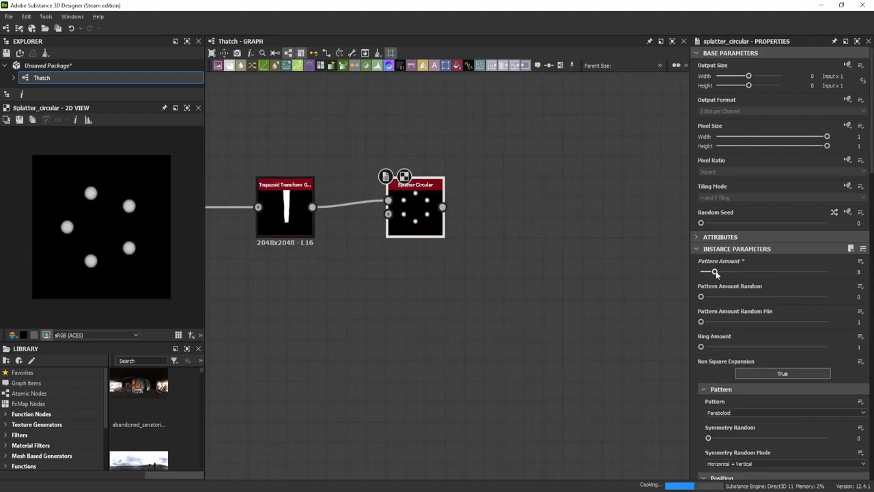
scroll(716, 270, "down", 2)
scroll(747, 345, "down", 3)
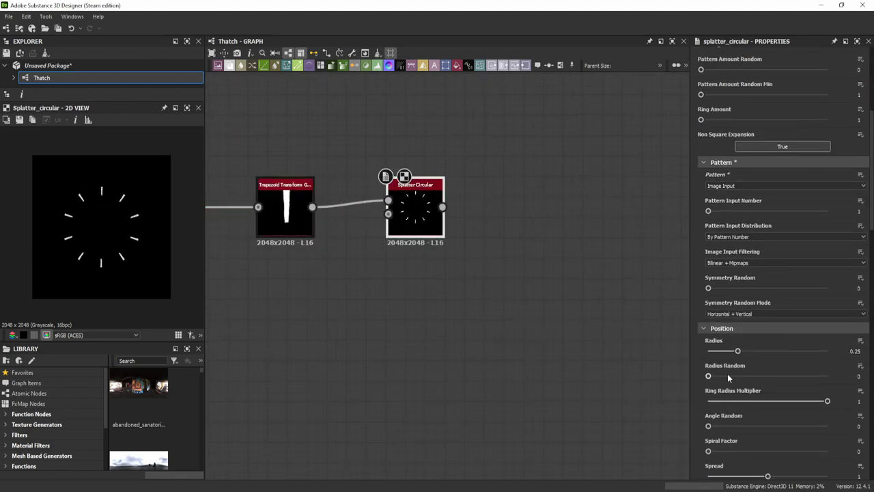
scroll(747, 345, "down", 3)
scroll(747, 345, "down", 3)
scroll(706, 299, "up", 10)
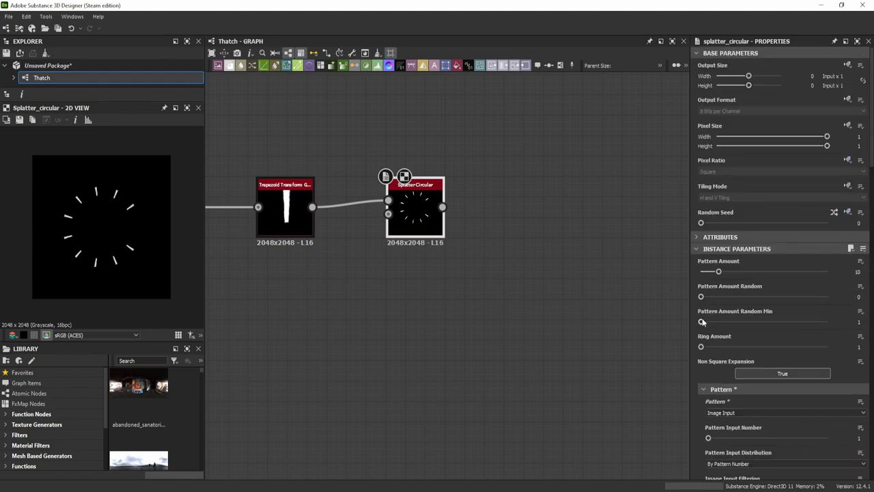
scroll(739, 352, "down", 2)
scroll(734, 362, "down", 1)
scroll(727, 375, "down", 1)
left_click_drag(734, 372, 725, 372)
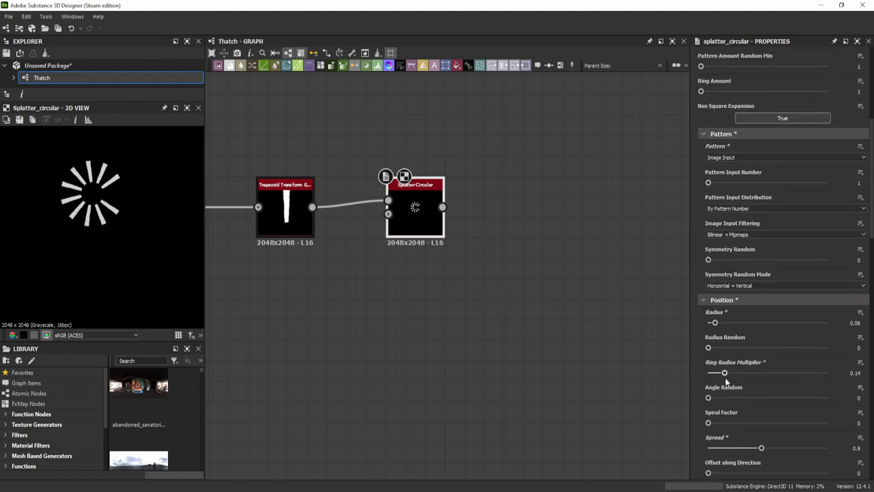
scroll(731, 255, "down", 1)
left_click_drag(708, 340, 778, 339)
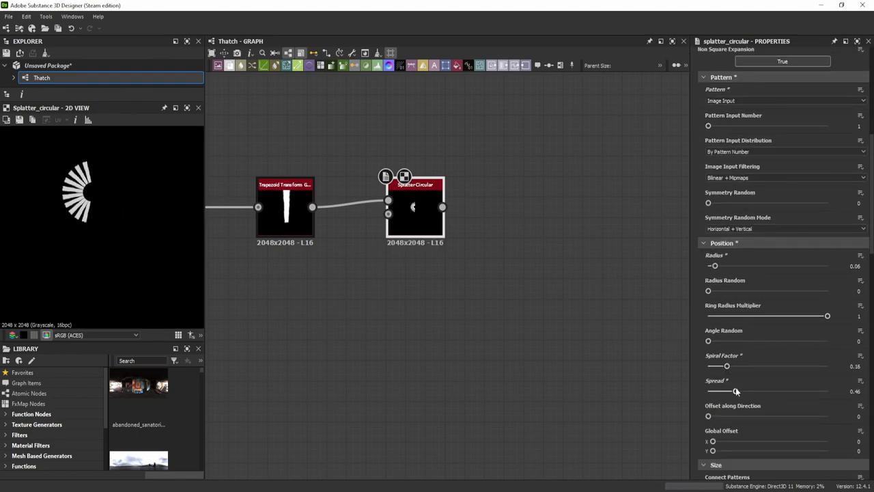
scroll(758, 362, "down", 1)
scroll(733, 329, "down", 4)
scroll(732, 330, "down", 4)
left_click_drag(707, 401, 745, 401)
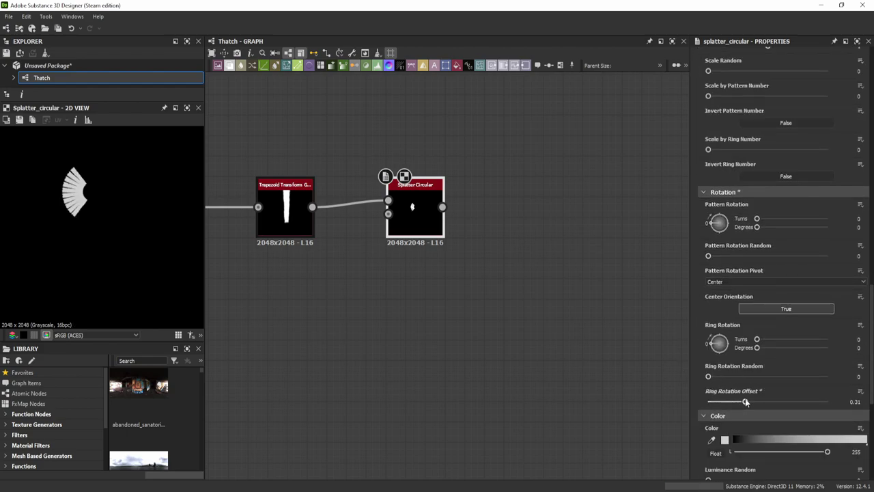
scroll(710, 218, "up", 5)
left_click_drag(768, 187, 829, 188)
scroll(758, 255, "up", 5)
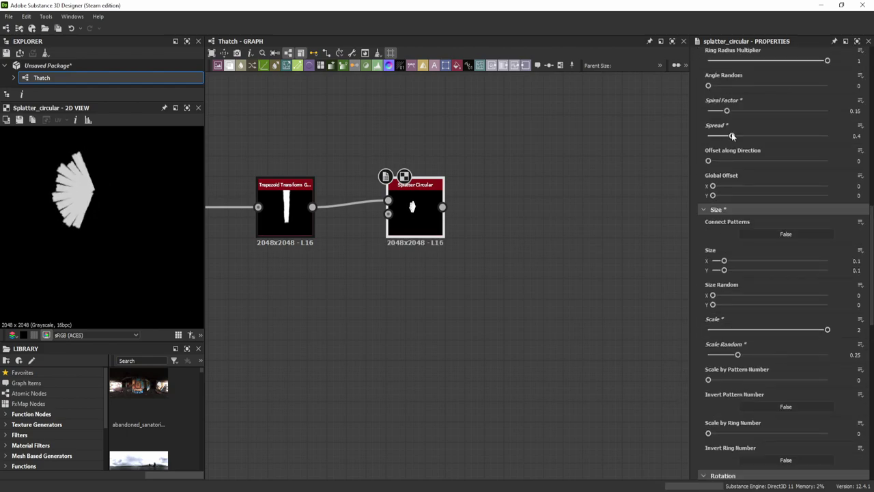
scroll(738, 205, "up", 4)
scroll(731, 266, "down", 12)
left_click_drag(722, 276, 714, 286)
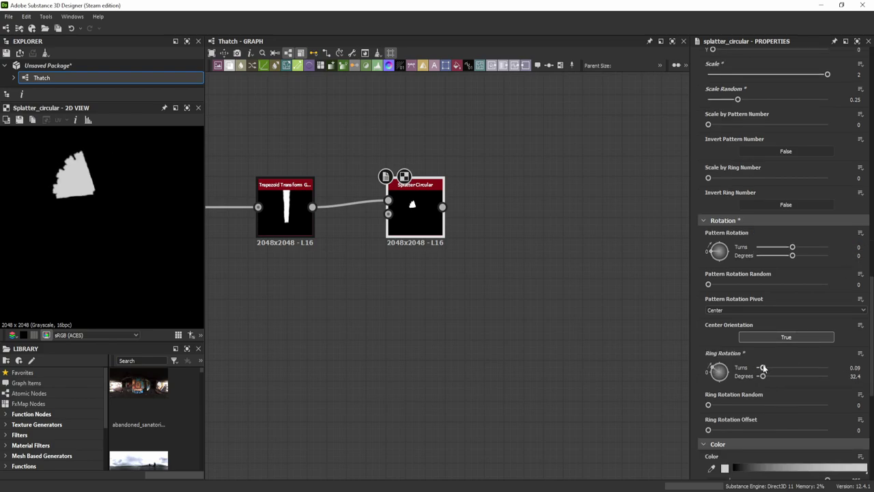
left_click_drag(756, 374, 813, 374)
Zero the spiral twist and set Scale Random 0.35 and Luminance Random/By Scale 0.18.
scroll(762, 361, "down", 4)
scroll(762, 361, "up", 1)
scroll(757, 287, "up", 15)
scroll(758, 263, "up", 5)
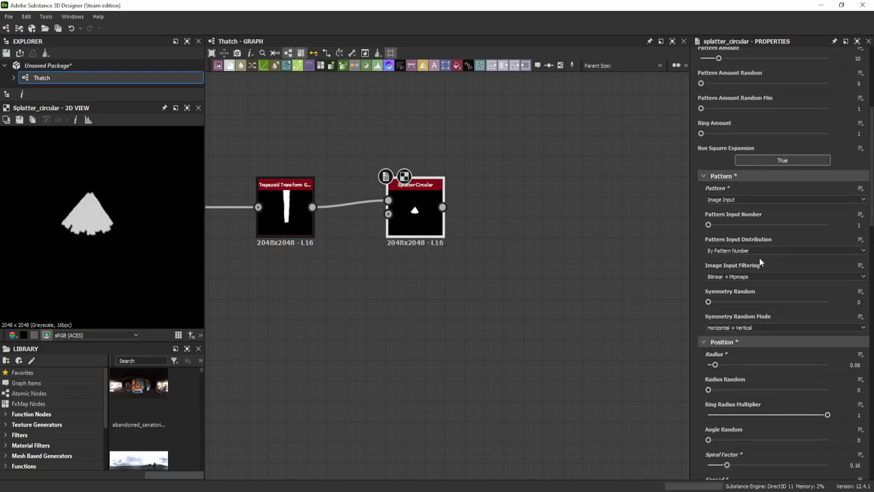
scroll(745, 280, "up", 2)
scroll(738, 297, "down", 9)
scroll(736, 314, "down", 1)
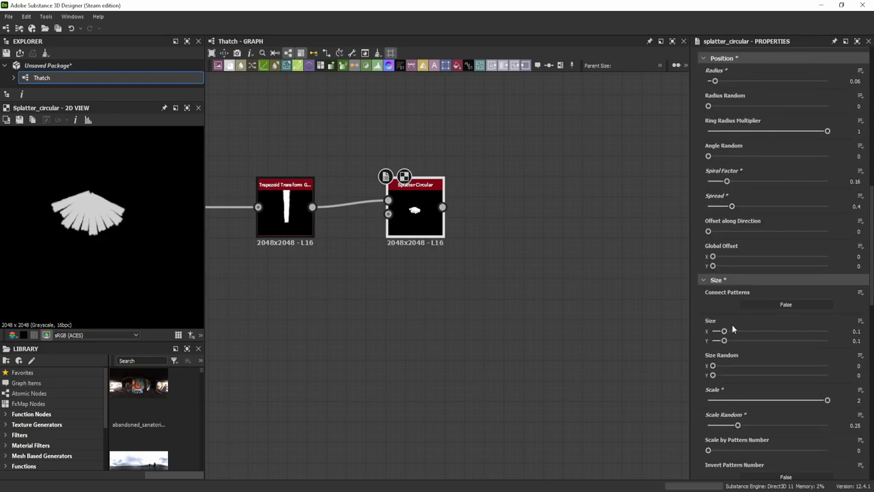
scroll(731, 348, "down", 3)
scroll(729, 378, "down", 10)
scroll(713, 335, "down", 4)
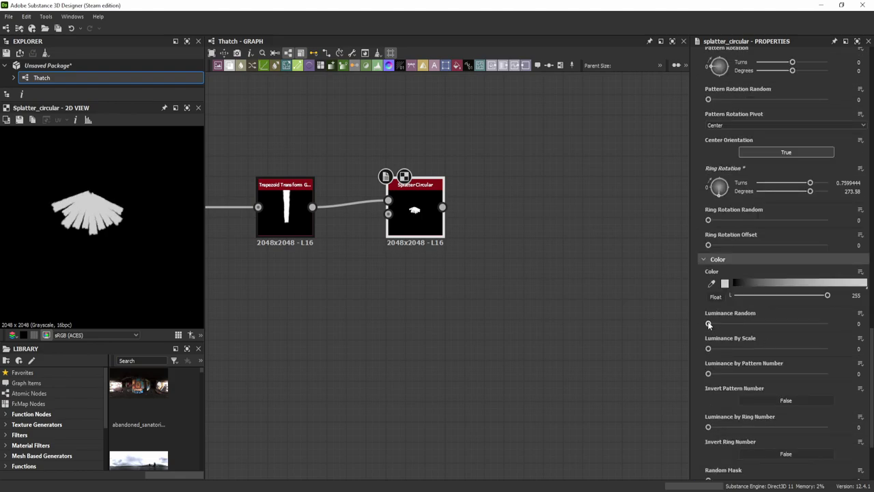
scroll(708, 325, "down", 3)
scroll(727, 307, "up", 10)
scroll(727, 306, "up", 4)
left_click_drag(734, 238, 744, 241)
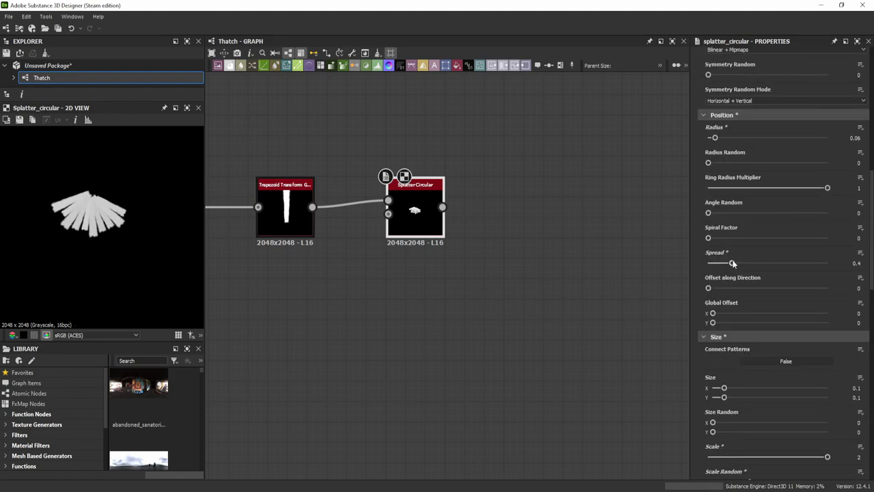
left_click_drag(715, 138, 718, 138)
scroll(730, 209, "up", 4)
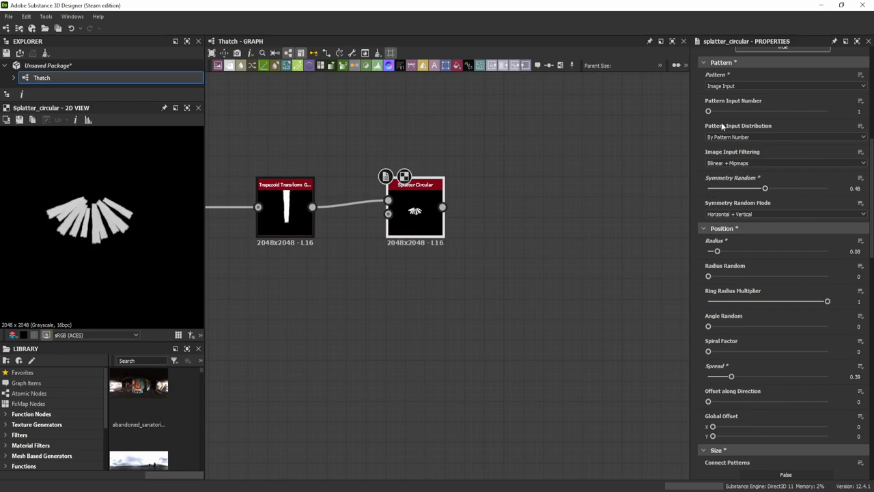
scroll(720, 122, "up", 5)
scroll(721, 123, "up", 1)
scroll(723, 386, "down", 1)
left_click_drag(717, 393, 723, 392)
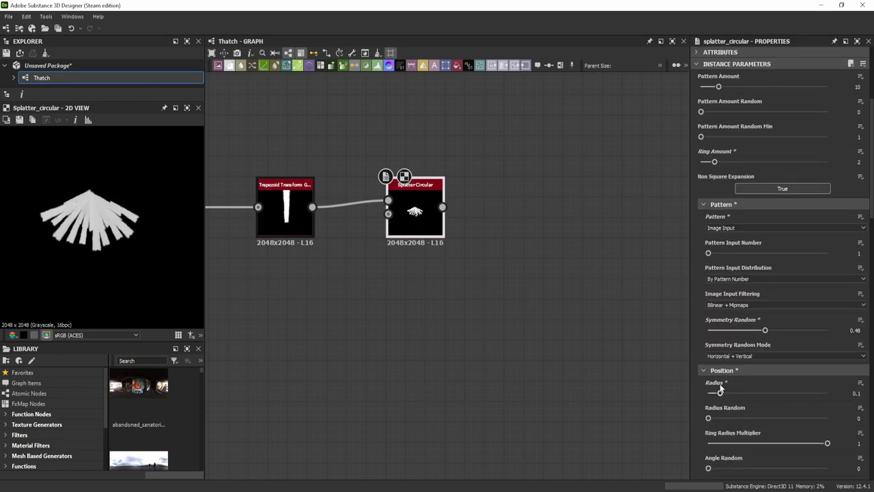
scroll(710, 307, "down", 10)
scroll(710, 263, "down", 2)
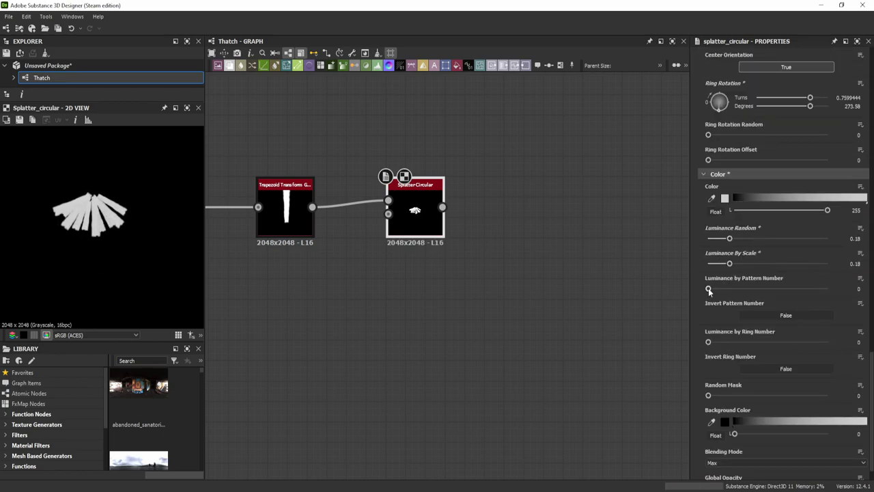
scroll(709, 340, "down", 1)
scroll(770, 299, "up", 10)
scroll(770, 299, "up", 1)
middle_click_drag(474, 250, 575, 259)
Multiply the tapered strand by Gradient Linear 1 through a Blend before Splatter Circular.
key("space")
type("grad")
left_click(484, 274)
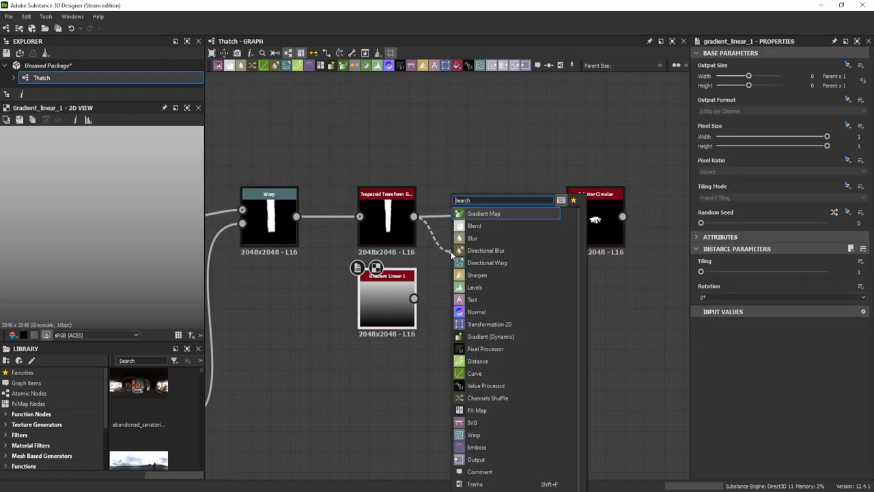
left_click(404, 309)
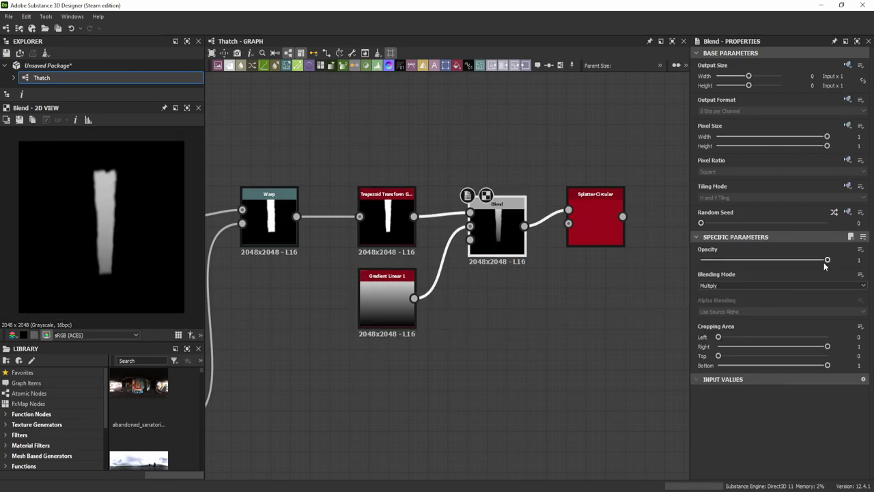
scroll(664, 267, "up", 3)
Retune the Splatter Circular's Angle Random, Spread, Size Random and Luminance by Ring Number.
left_click(495, 201)
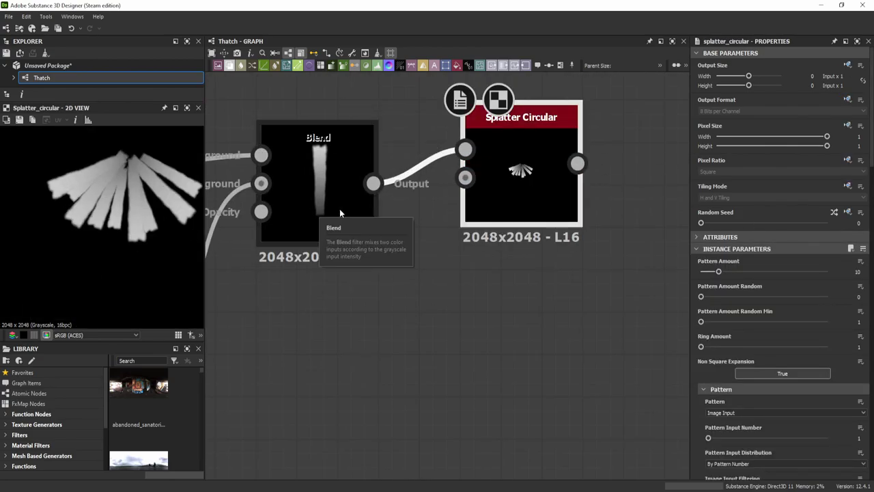
scroll(754, 307, "down", 1)
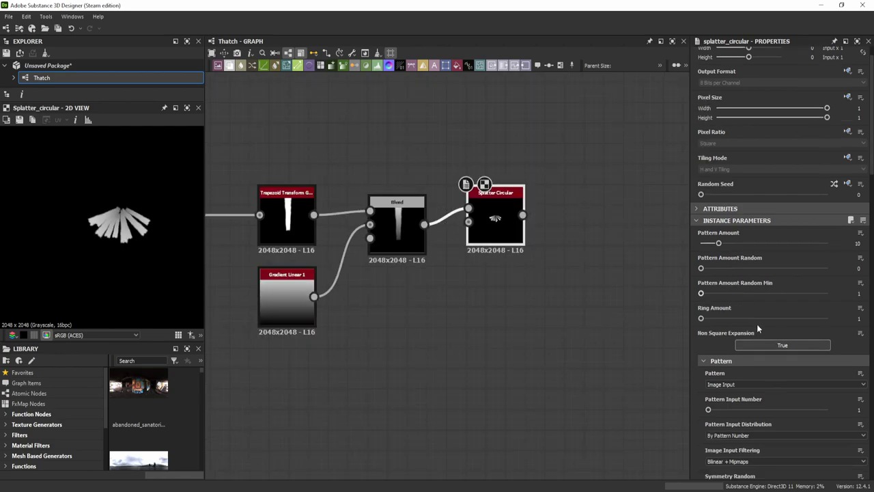
scroll(757, 324, "down", 3)
scroll(737, 348, "down", 2)
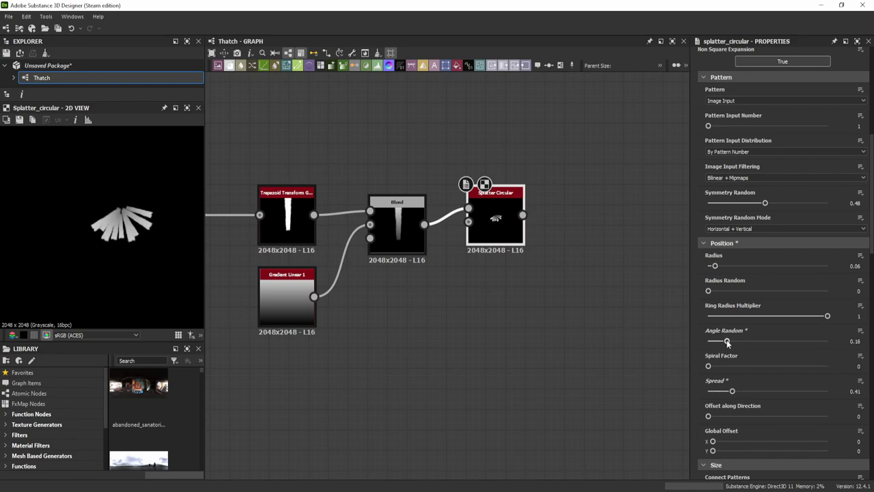
scroll(764, 301, "down", 3)
scroll(751, 314, "down", 2)
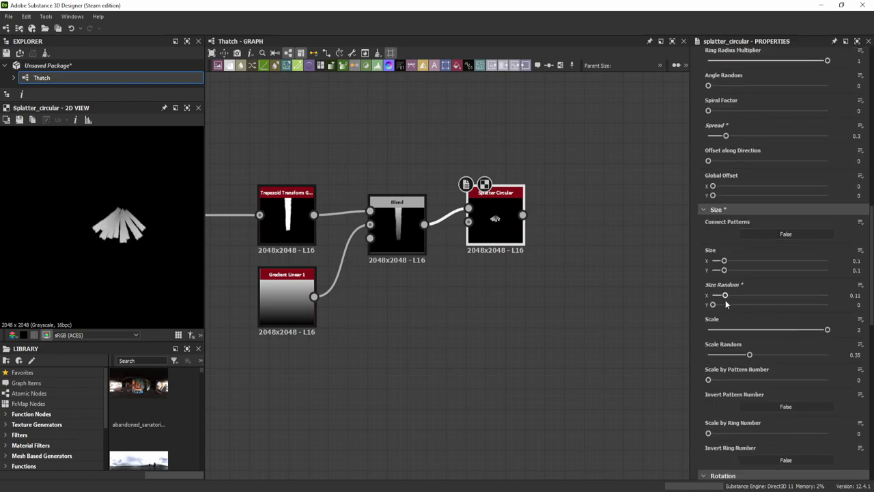
scroll(751, 321, "down", 4)
scroll(780, 337, "down", 2)
scroll(769, 328, "down", 2)
scroll(755, 316, "down", 1)
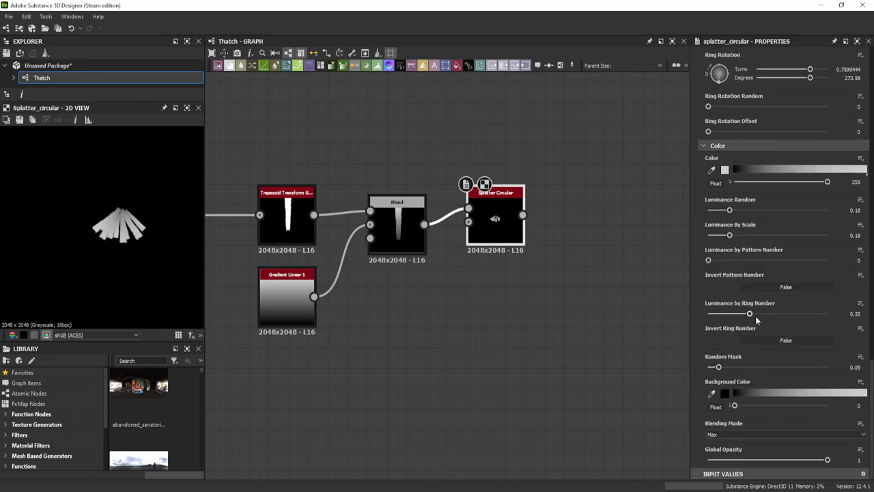
middle_click_drag(603, 124, 432, 145)
key("space")
Add a Tile Sampler after the straw fan with Pattern set to Pattern Input.
type("tile")
left_click(507, 265)
key("space")
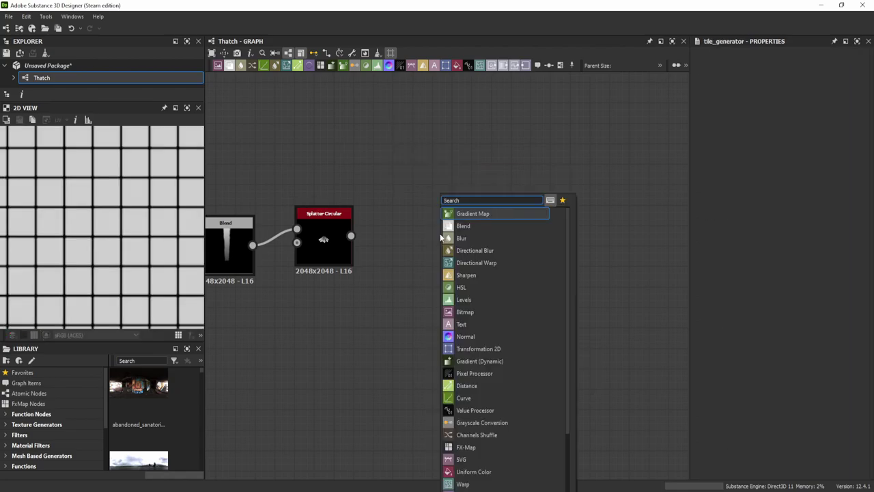
type("tile sampler")
key("Return")
left_click(722, 370)
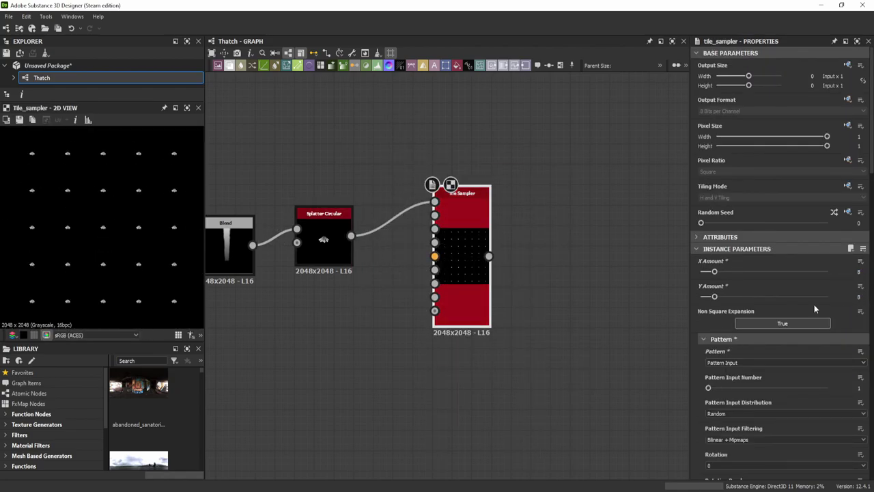
Set the Tile Sampler to Scale 15.51, Color Random 0.49, higher Position Random and Size Y 1.5.
scroll(785, 308, "down", 3)
scroll(741, 361, "down", 3)
scroll(742, 361, "down", 3)
scroll(742, 361, "down", 2)
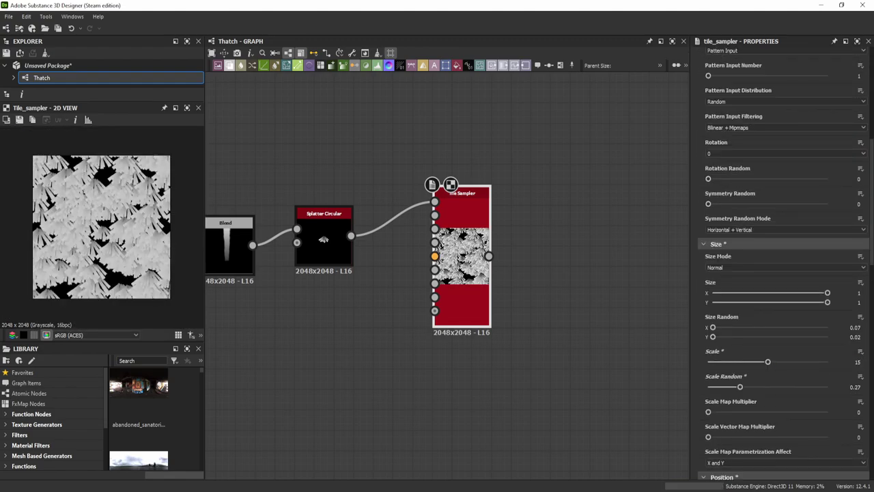
scroll(751, 355, "down", 8)
left_click_drag(708, 317, 766, 317)
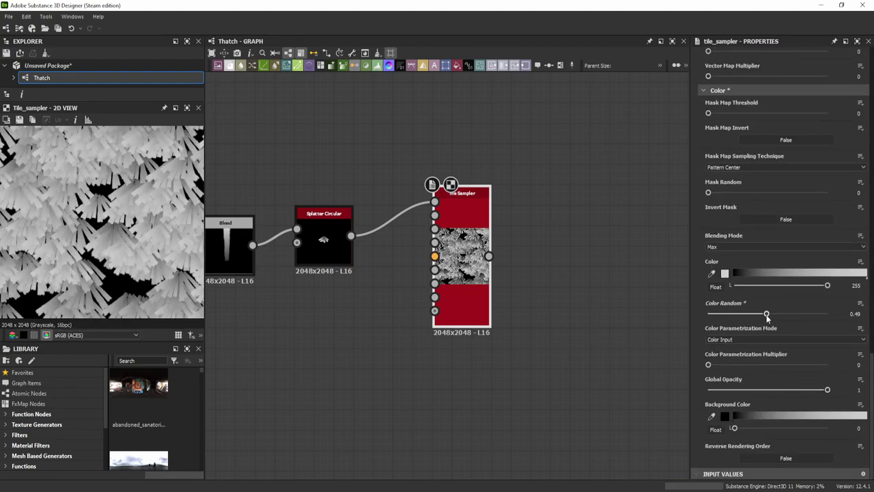
scroll(746, 348, "up", 2)
scroll(746, 348, "up", 3)
left_click_drag(708, 254, 848, 265)
scroll(785, 198, "up", 7)
scroll(788, 197, "up", 1)
scroll(764, 252, "up", 6)
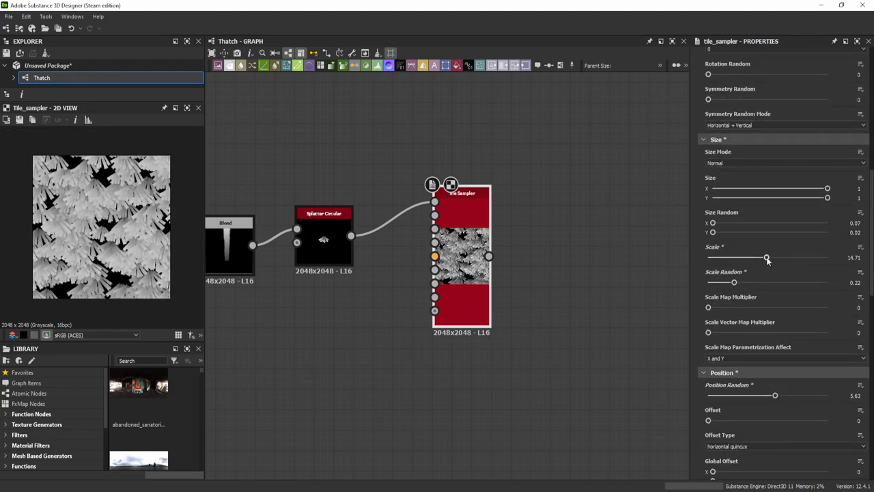
left_click_drag(768, 257, 770, 257)
left_click_drag(708, 223, 776, 223)
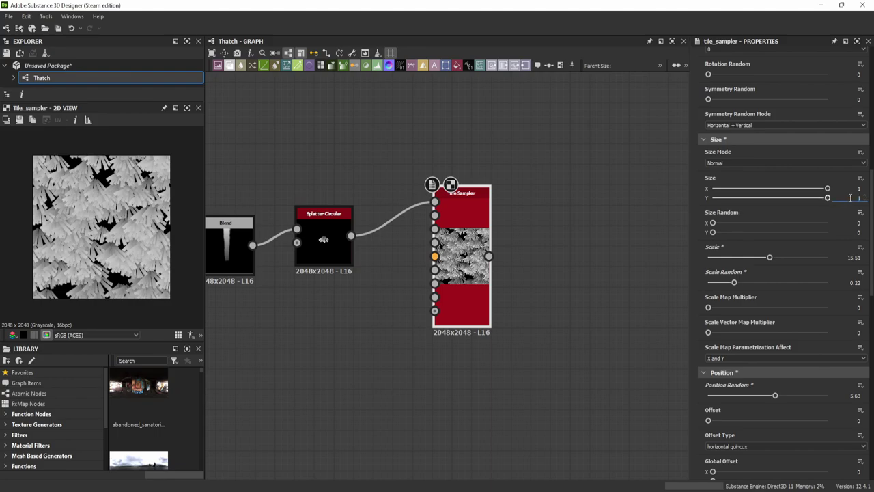
key("Return")
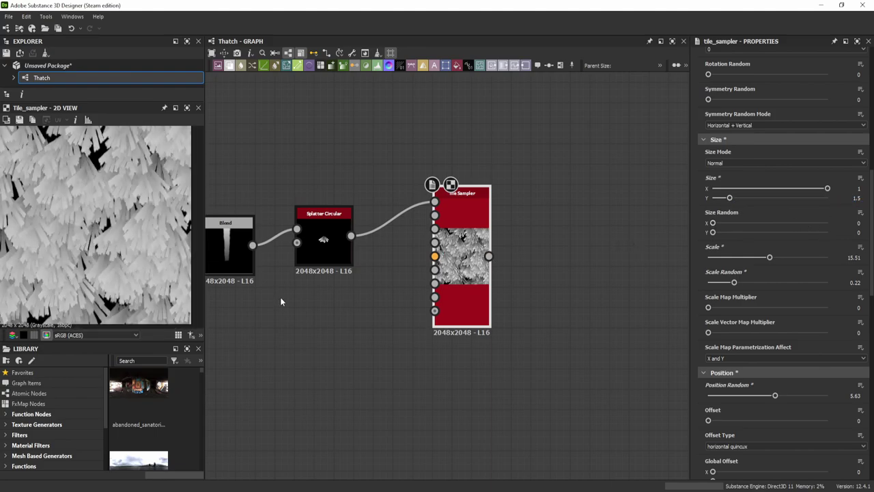
middle_click_drag(280, 296, 433, 293)
Select Gradient Linear 1 and add a Gradient Linear node from the node search.
left_click(380, 250)
scroll(286, 277, "up", 1)
middle_click_drag(286, 281, 318, 262)
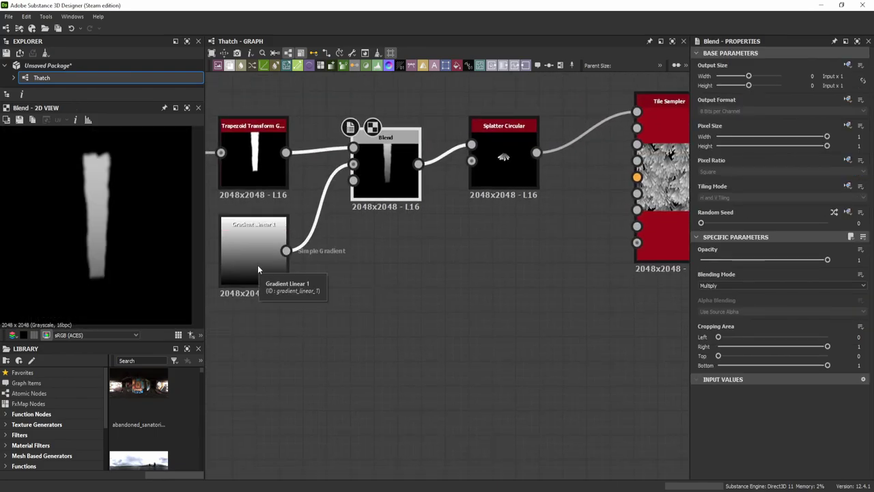
scroll(722, 287, "down", 1)
scroll(721, 283, "down", 1)
left_click(227, 267)
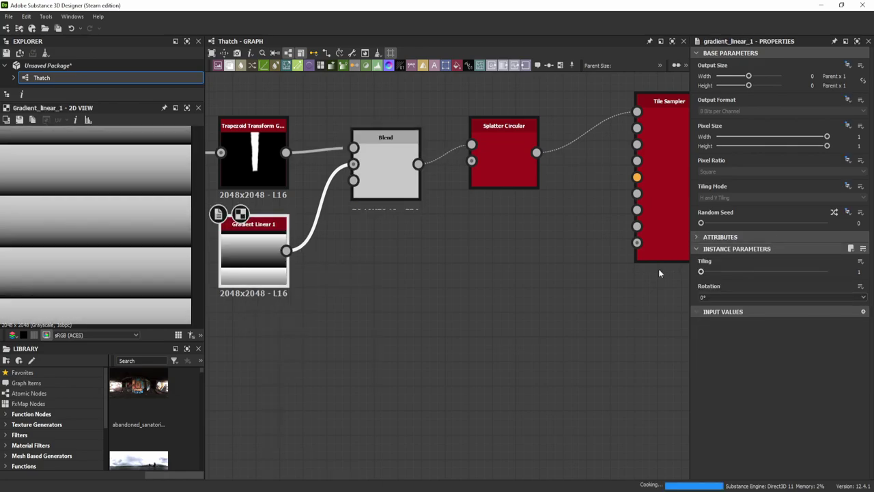
key("space")
type("gra")
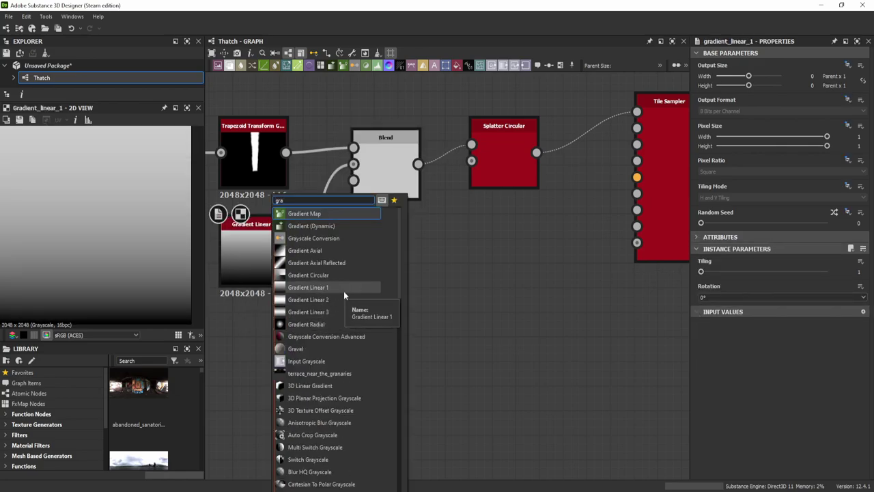
left_click(343, 291)
Insert a Levels node after the gradient, feeding the Blend.
middle_click_drag(341, 333, 440, 309)
left_click_drag(390, 245, 372, 199)
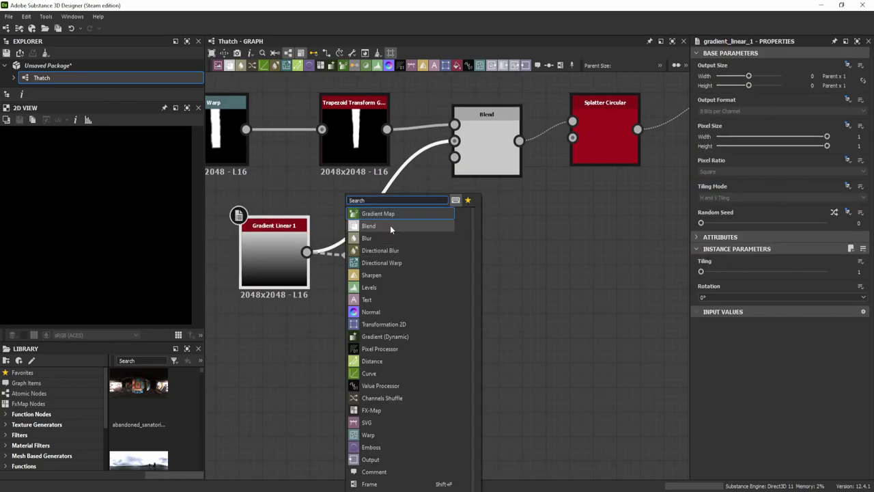
left_click(368, 287)
middle_click_drag(630, 290, 505, 313)
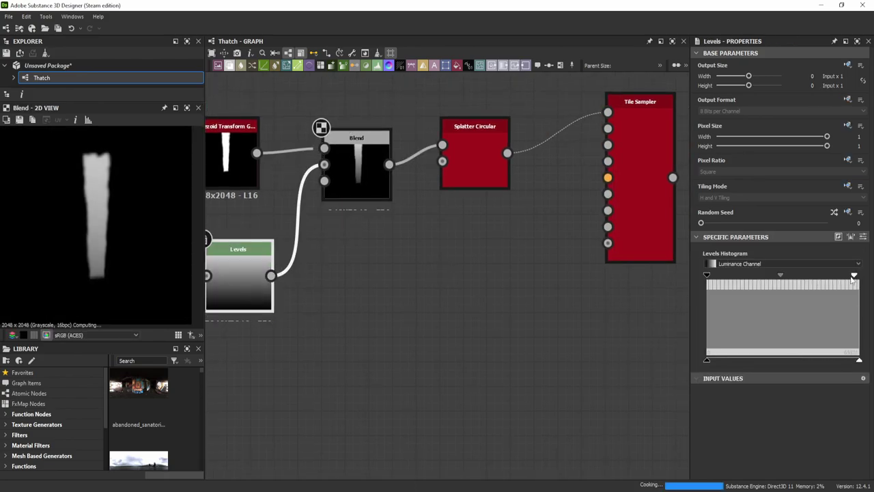
Preview the tiled thatch, then inspect the Warp and Directional Warp nodes.
left_click(640, 177)
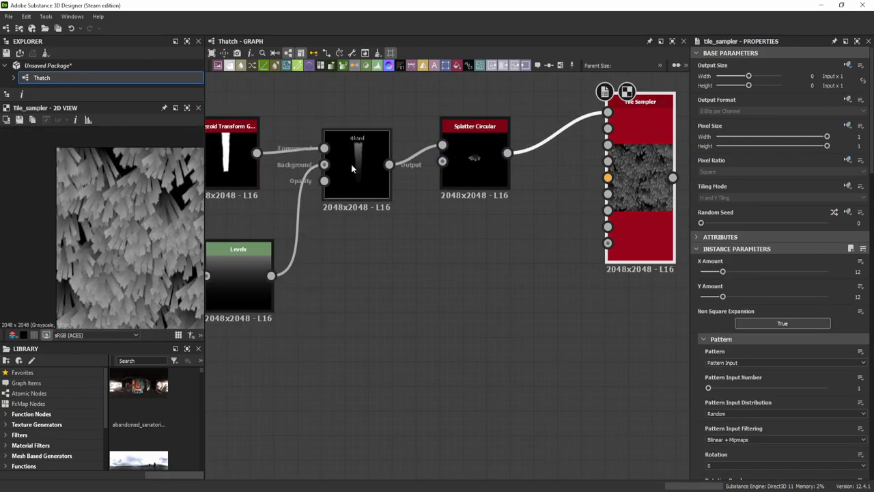
middle_click_drag(351, 164, 581, 184)
left_click(334, 212)
middle_click_drag(357, 251, 565, 250)
left_click(293, 195)
Raise the Warp Intensity on the first strand Warp node.
middle_click_drag(342, 287, 478, 287)
left_click(314, 177)
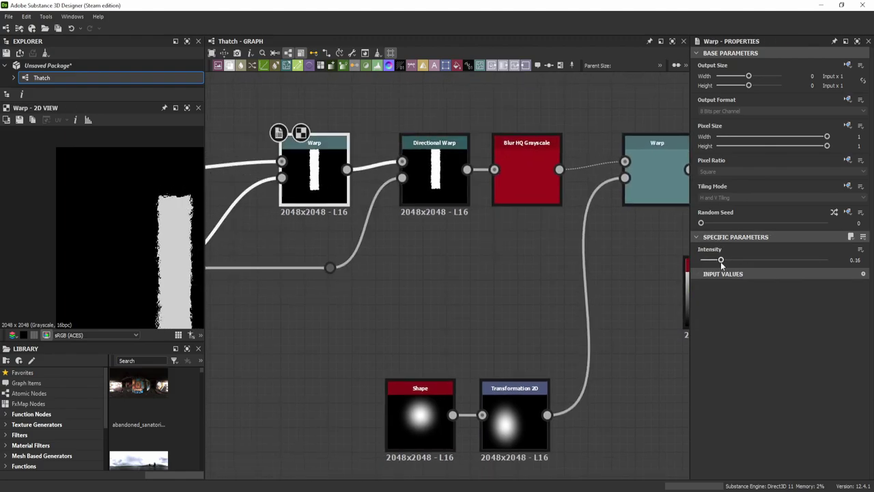
middle_click_drag(675, 233, 491, 190)
scroll(561, 326, "down", 3)
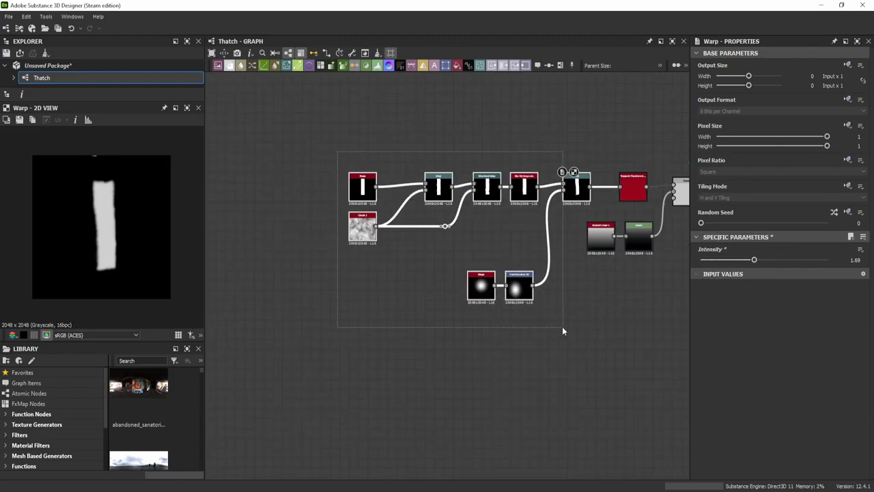
scroll(471, 234, "up", 3)
middle_click_drag(470, 234, 353, 243)
Set Splatter Circular to take two input patterns (Pattern Input Number 2).
left_click(500, 262)
middle_click_drag(579, 374, 491, 341)
left_click(415, 312)
middle_click_drag(441, 285, 471, 342)
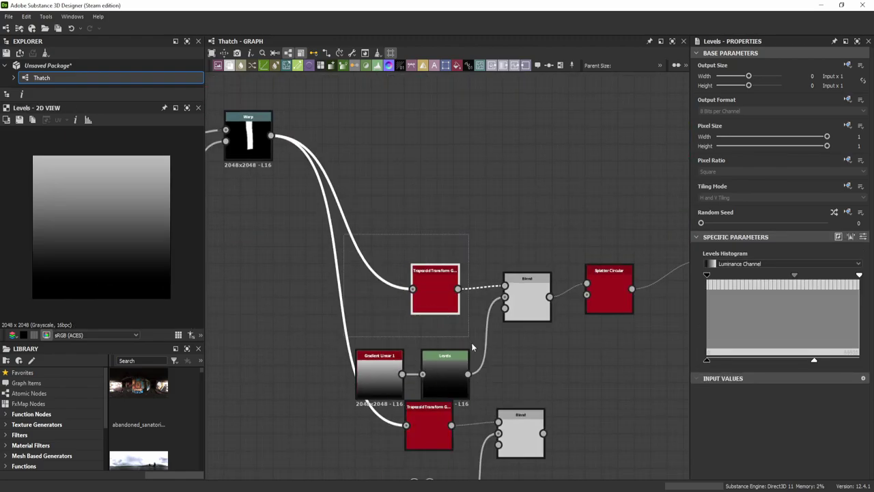
scroll(468, 254, "down", 2)
left_click(581, 195)
scroll(751, 313, "down", 1)
left_click(731, 380)
Select the strand chain nodes to duplicate as the second straw variant.
scroll(399, 307, "up", 2)
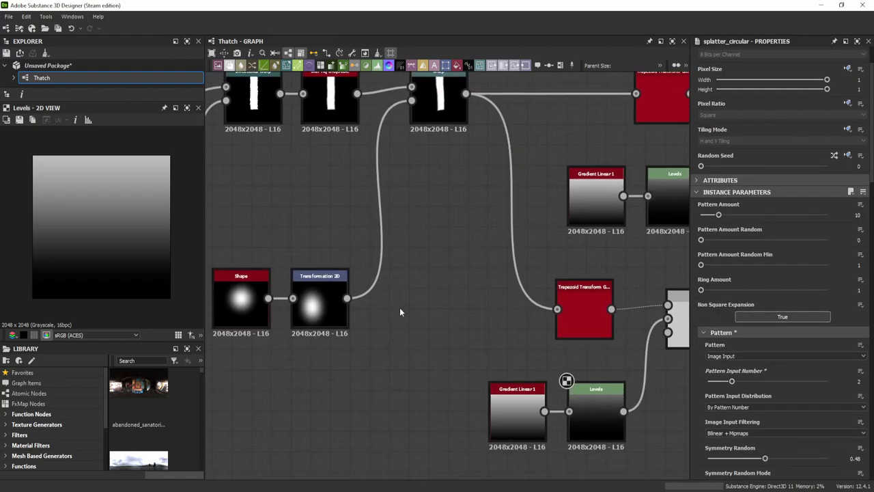
scroll(350, 195, "down", 2)
scroll(351, 194, "up", 2)
left_click_drag(313, 189, 432, 314)
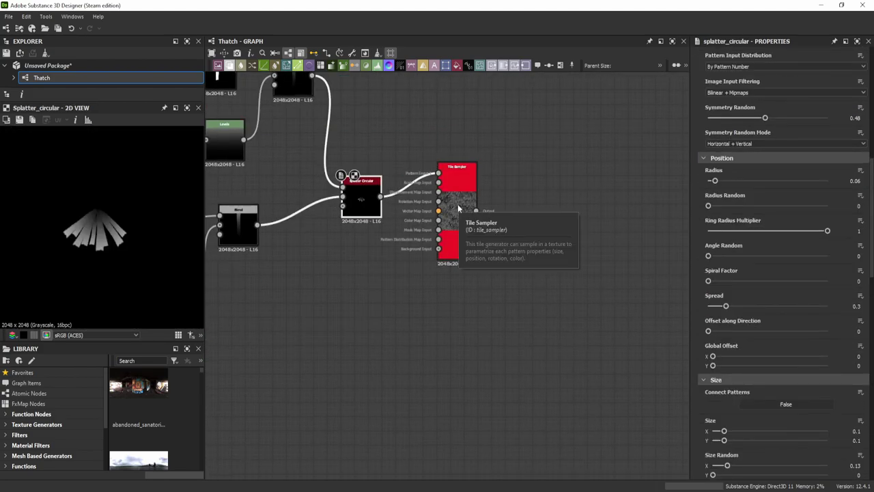
Lower fan Spread to 0.17 and raise Tile Sampler Size Y to 2.11 and Scale to 22.17.
left_click_drag(725, 307, 718, 307)
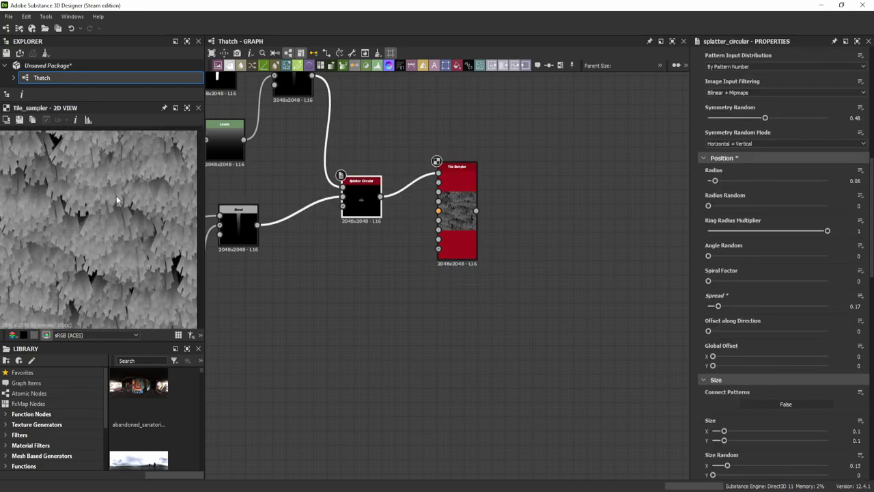
scroll(768, 274, "up", 2)
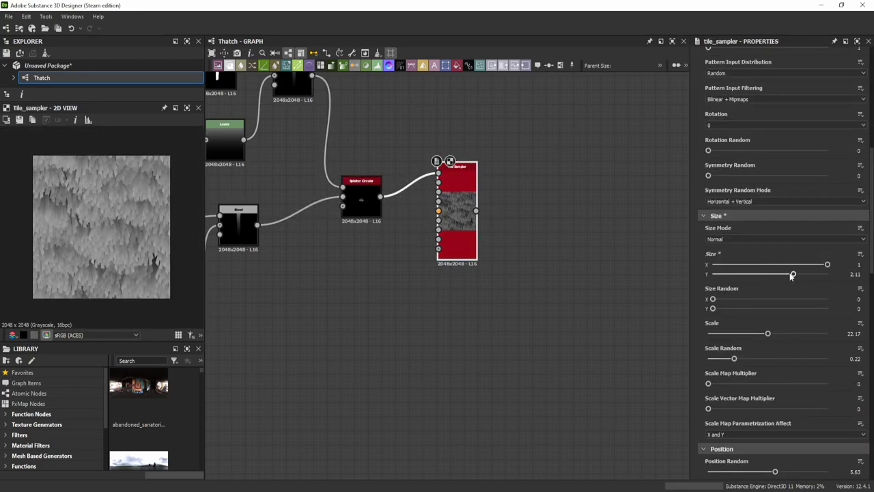
scroll(762, 297, "down", 5)
left_click_drag(708, 357, 715, 357)
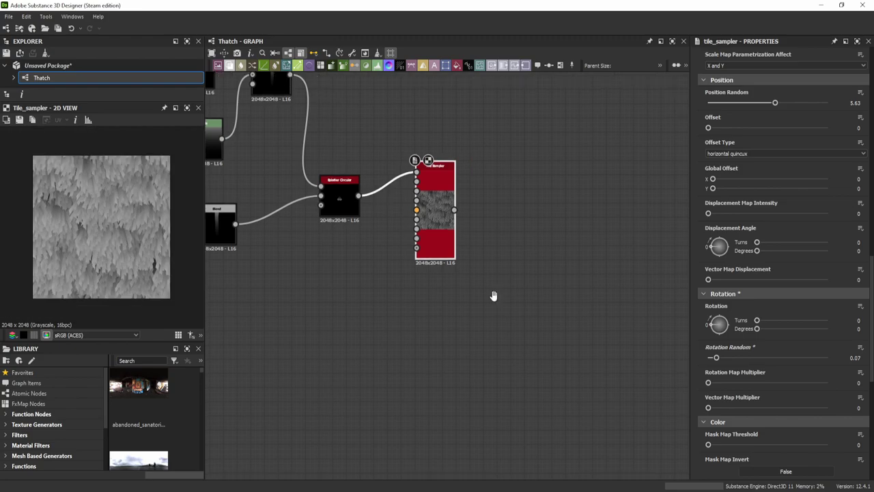
middle_click_drag(459, 201, 268, 233)
Preview the material on a Plane (hi-res) mesh docked beside the graph.
right_click(429, 168)
left_click(471, 229)
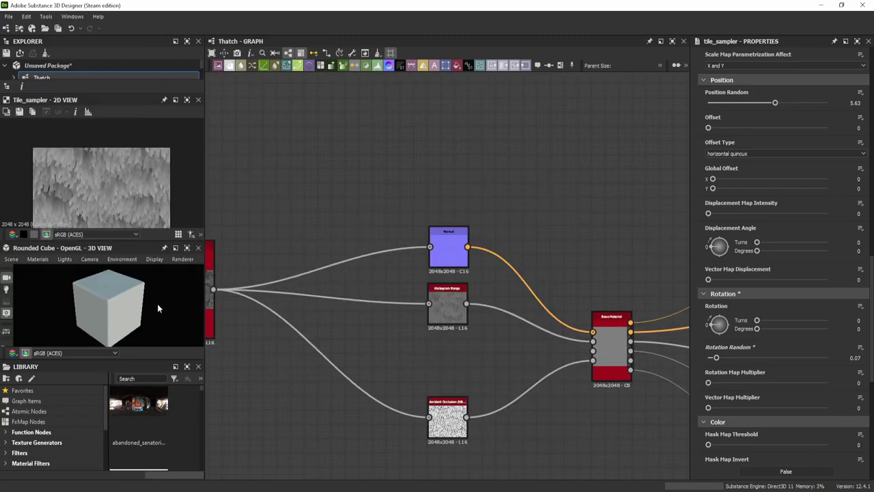
left_click(11, 259)
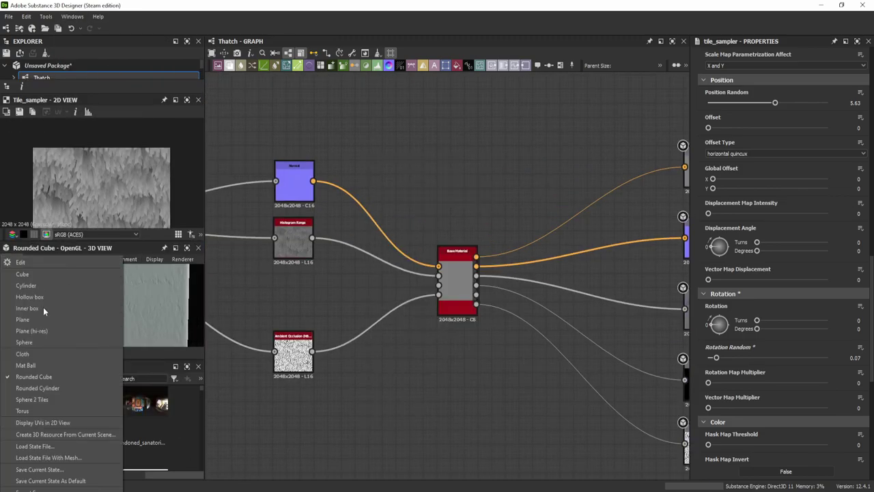
left_click(43, 307)
left_click_drag(62, 247, 447, 259)
left_click(347, 43)
Add a Gradient Map node fed by the Tile Sampler output.
key("space")
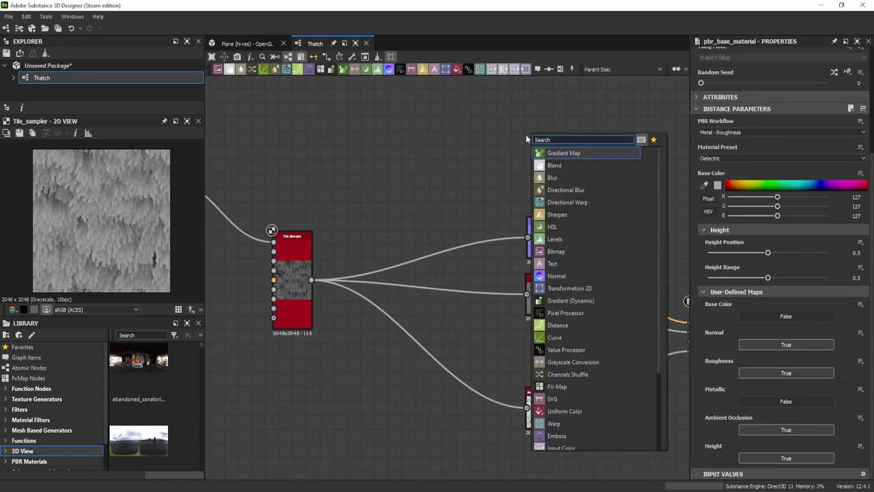
left_click(569, 154)
left_click_drag(263, 308, 441, 167)
scroll(450, 185, "up", 3)
Colour the two Gradient Maps with a tan key and a dark brown key.
double_click(450, 157)
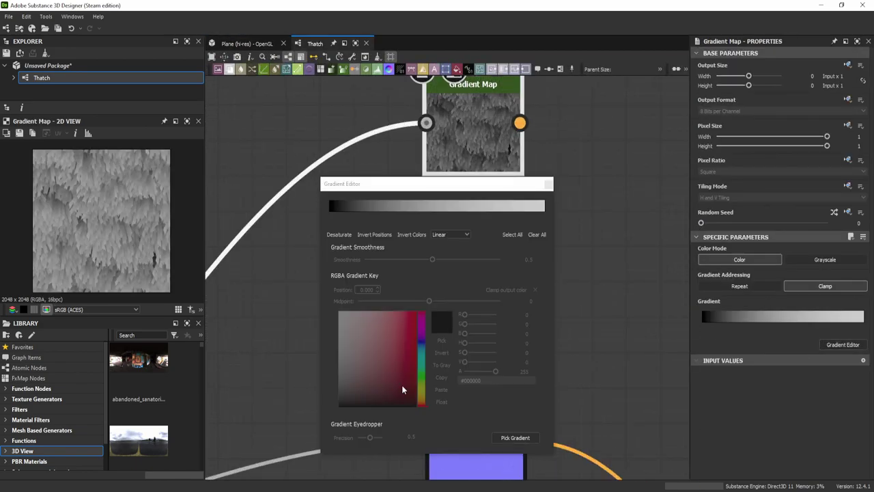
left_click(330, 212)
left_click(544, 212)
left_click(378, 319)
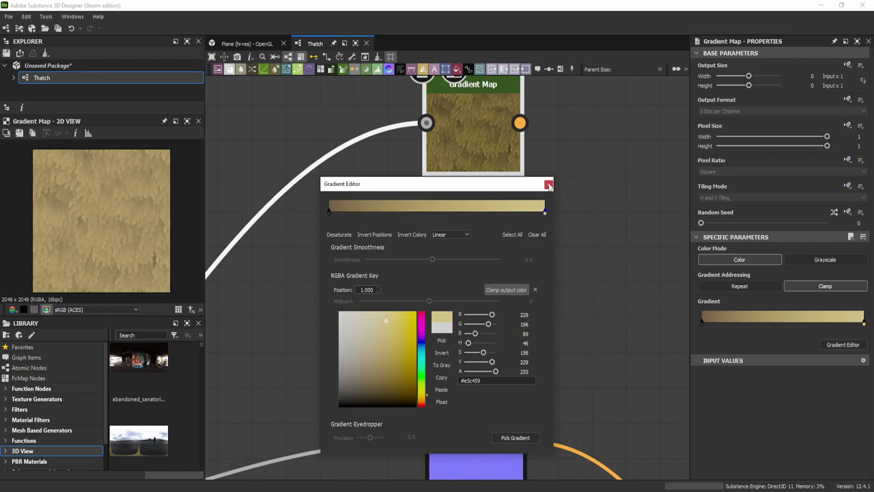
left_click(548, 185)
double_click(471, 266)
left_click_drag(371, 390, 385, 359)
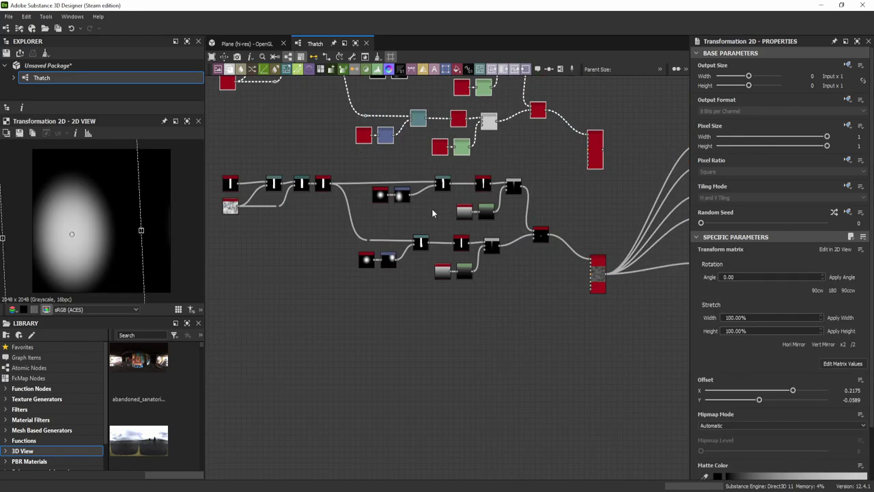
Frame the selected nodes as 'Large Pieces' and move the Tile Sampler into place.
scroll(432, 213, "down", 2)
key("ctrl+f")
left_click(725, 101)
type("Large Pieces")
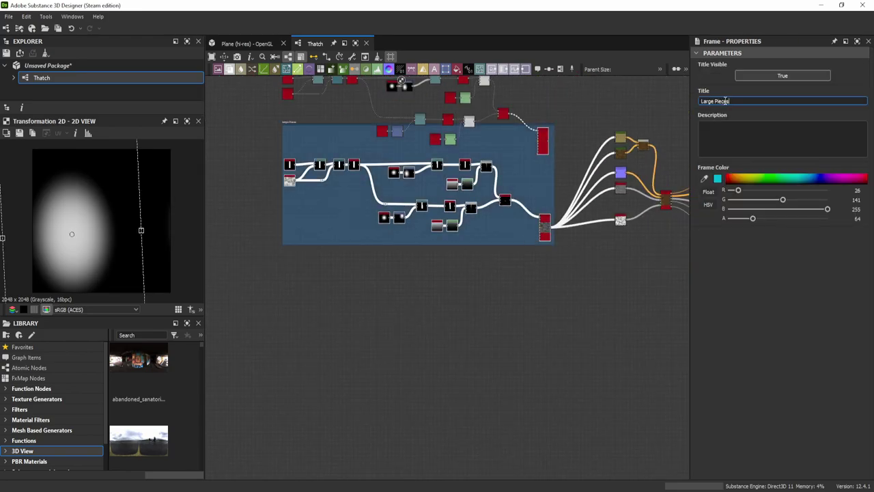
scroll(478, 205, "up", 1)
left_click_drag(523, 171, 523, 116)
scroll(447, 237, "up", 3)
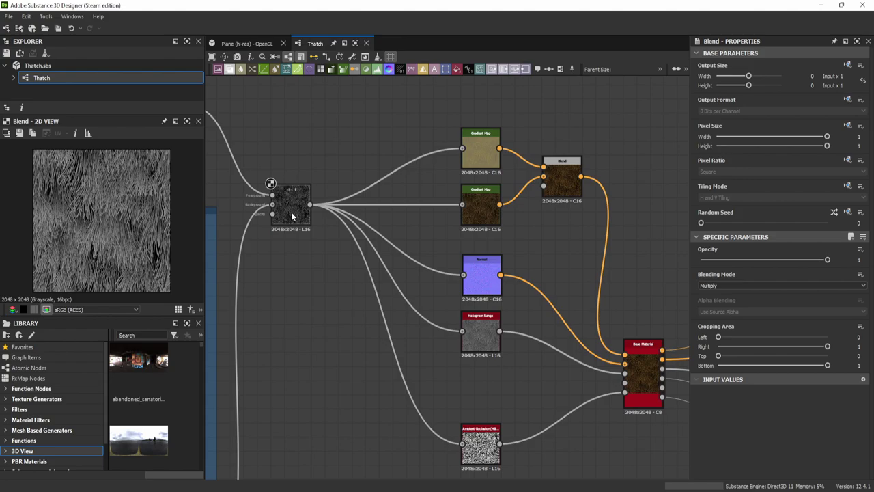
Set the Blend node to Overlay mode with 0.68 opacity.
left_click(778, 285)
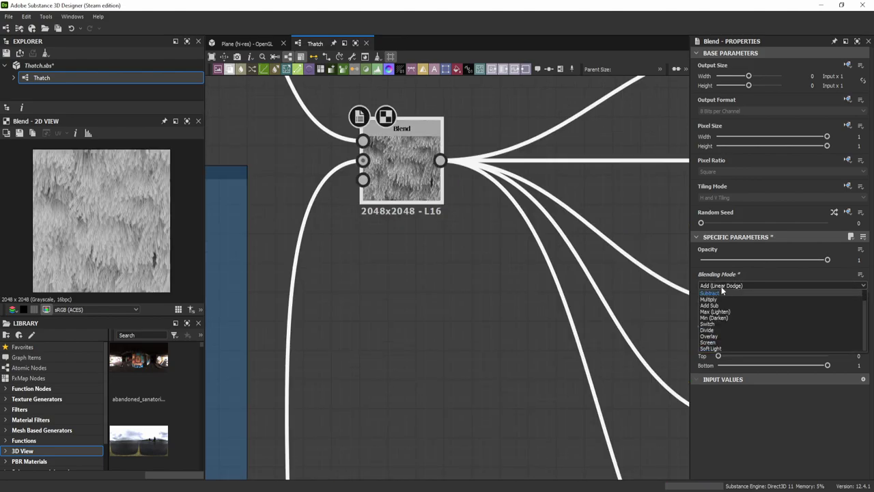
left_click(721, 286)
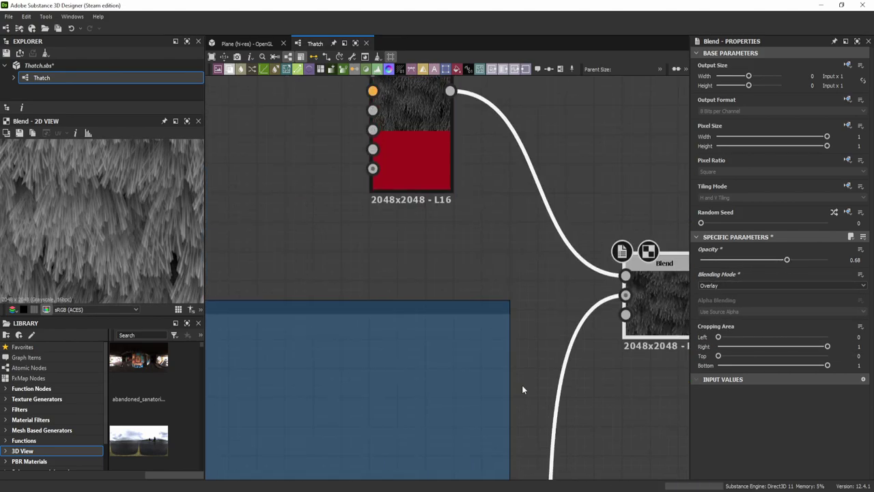
scroll(747, 387, "down", 5)
scroll(741, 355, "down", 5)
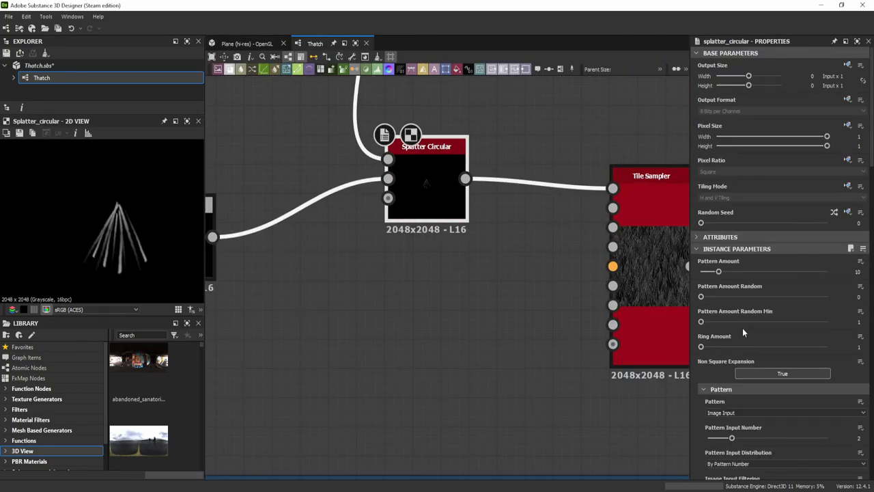
Set Splatter Circular's Pattern Rotation Turns to 180.
scroll(757, 294, "down", 3)
scroll(787, 295, "down", 5)
scroll(787, 294, "down", 3)
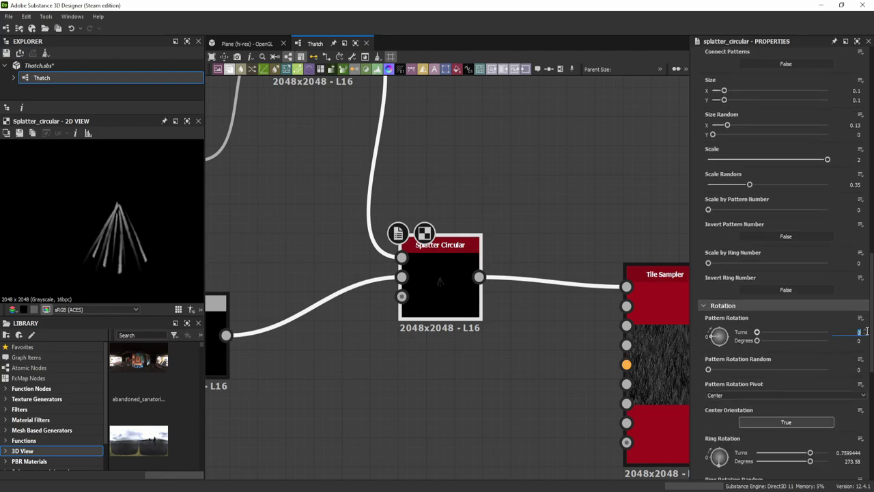
left_click(791, 332)
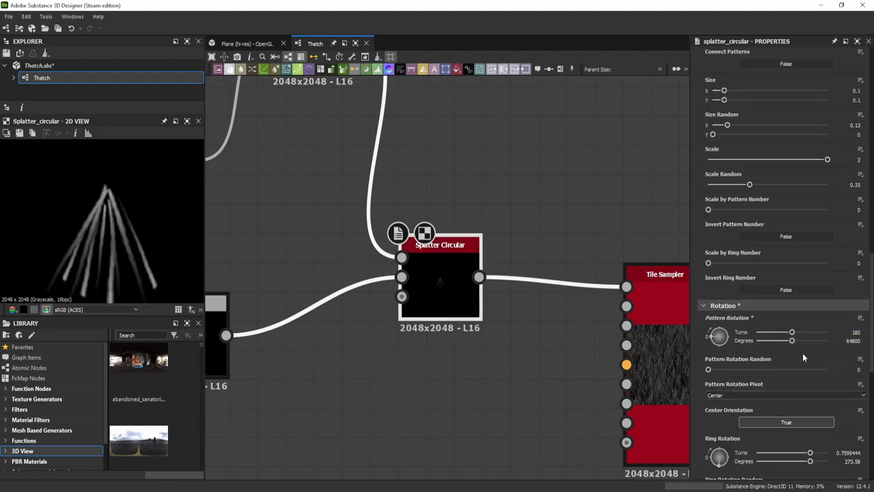
scroll(751, 273, "down", 5)
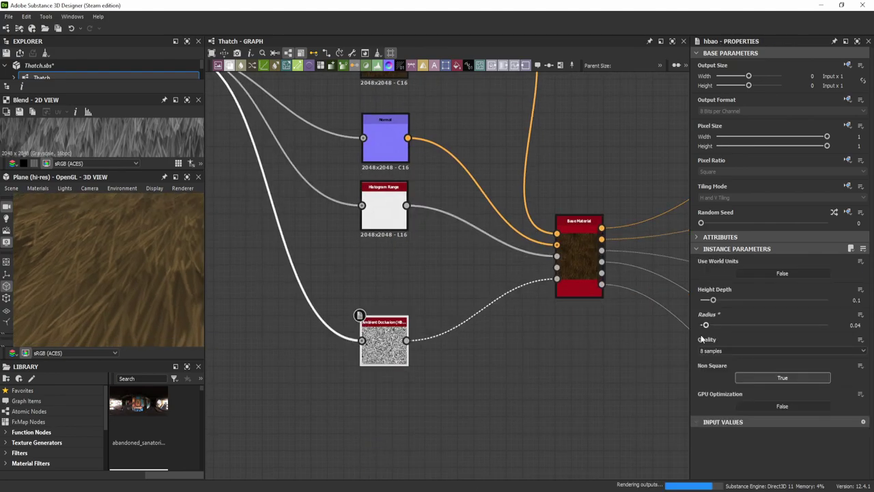
Raise HBAO Height Depth and Radius and set the Blur HQ Grayscale intensity to 0.69.
left_click_drag(133, 170, 133, 276)
mouse_move(700, 324)
left_mouse_down()
mouse_move(717, 324)
mouse_move(729, 299)
left_mouse_up()
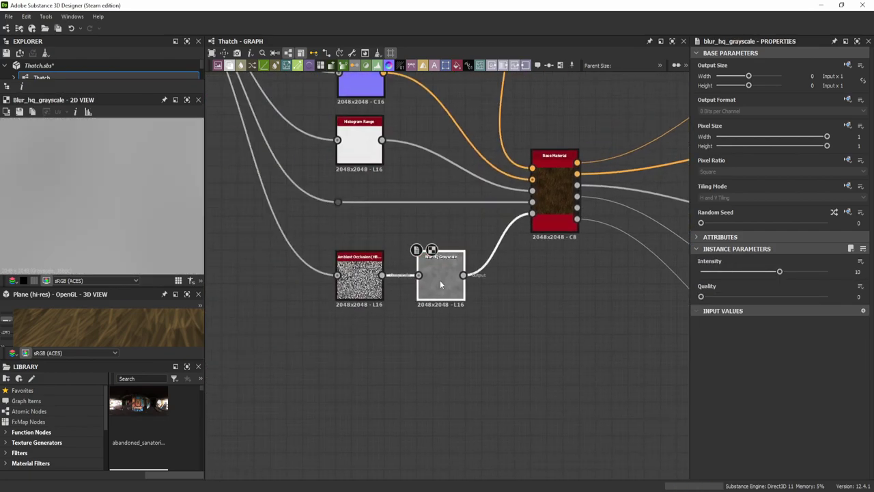
left_click_drag(707, 281, 704, 282)
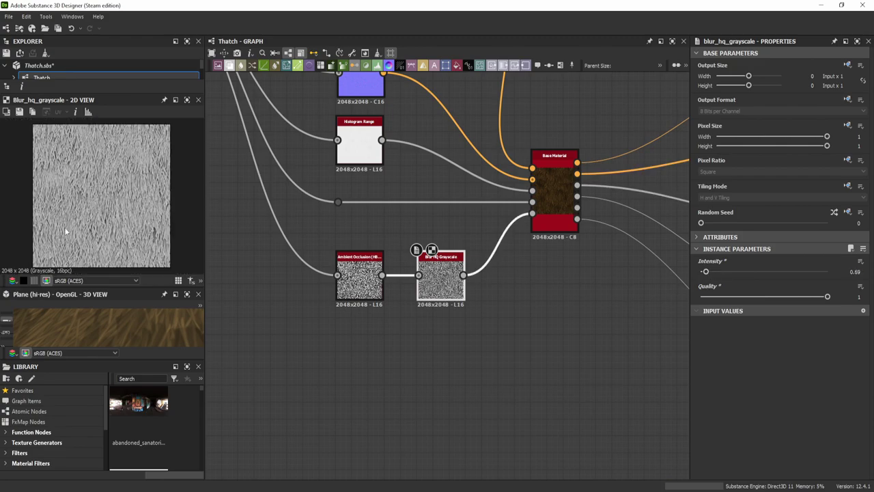
left_click_drag(60, 294, 74, 169)
left_click_drag(150, 247, 84, 195)
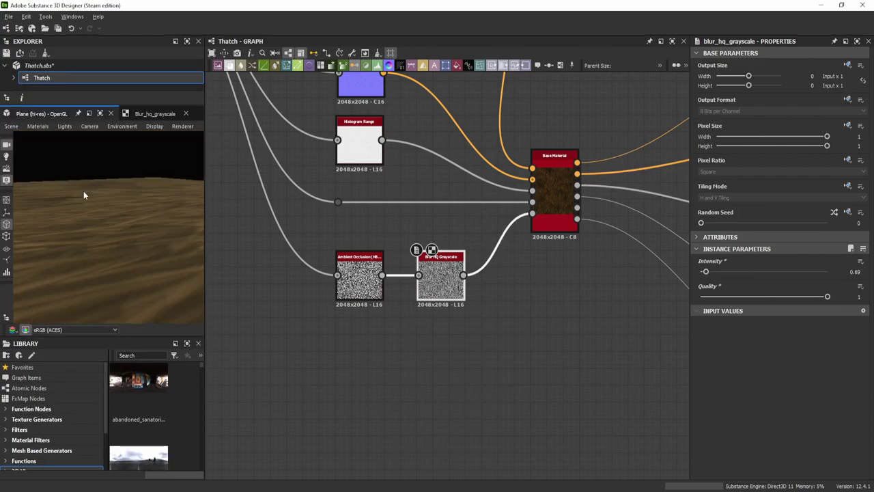
Save the Thatch package.
left_click_drag(152, 250, 139, 259)
scroll(471, 261, "up", 5)
scroll(400, 219, "up", 3)
key("ctrl+s")
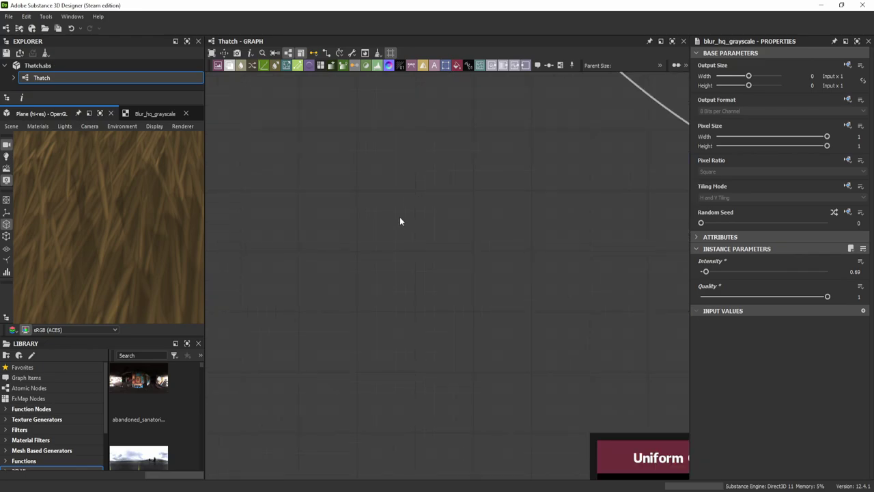
Add an output labelled OP with opacity usage, fed by the Blend output.
scroll(384, 294, "up", 3)
scroll(544, 348, "up", 3)
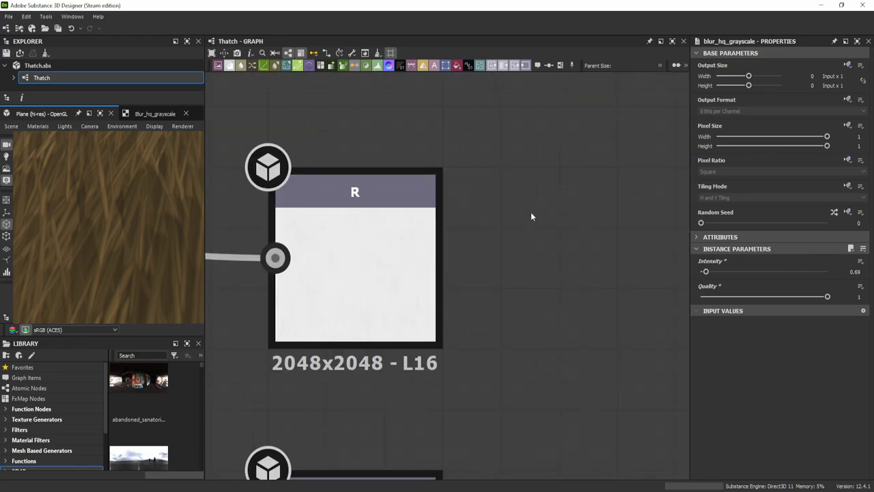
scroll(437, 277, "down", 5)
key("Delete")
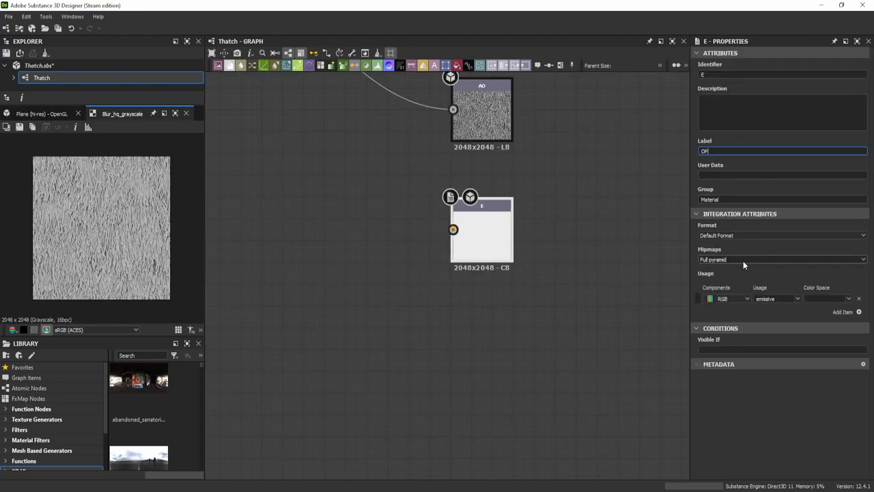
middle_click_drag(654, 297, 551, 316)
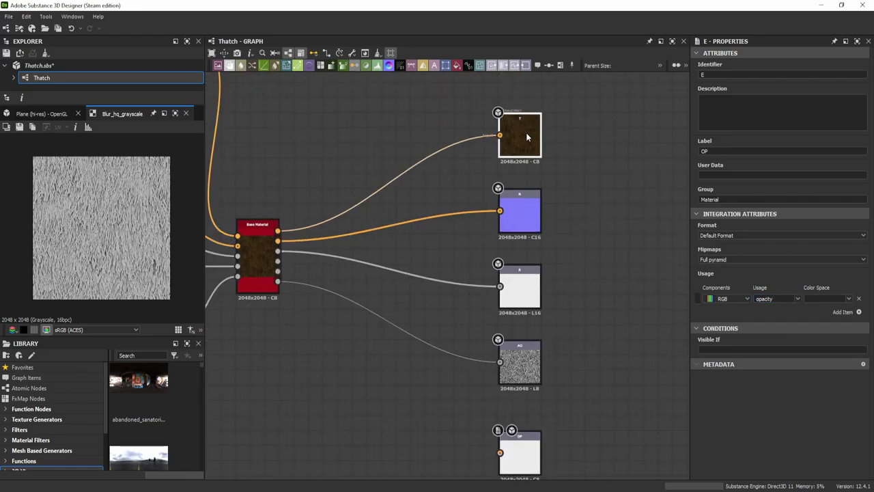
left_click(526, 133)
middle_click_drag(461, 289, 469, 290)
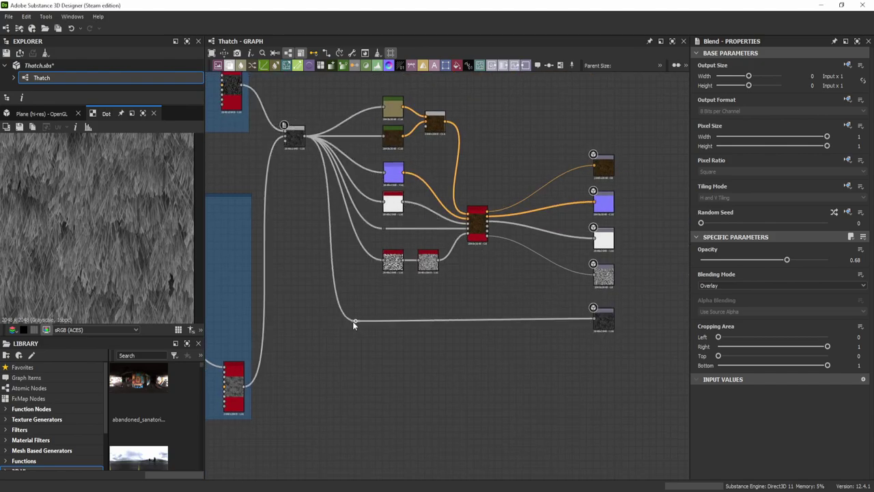
Insert a Threshold node on the opacity wire and raise it to 0.19.
left_click_drag(354, 321, 555, 239)
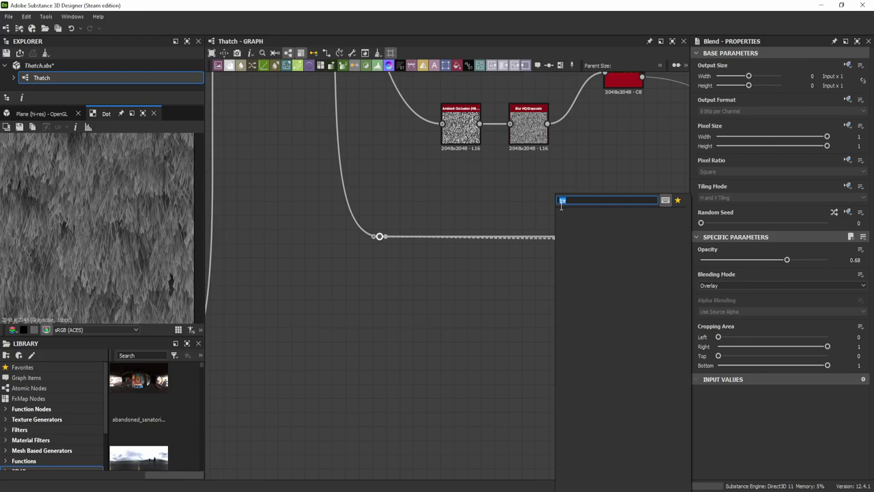
key("Return")
left_click(706, 271)
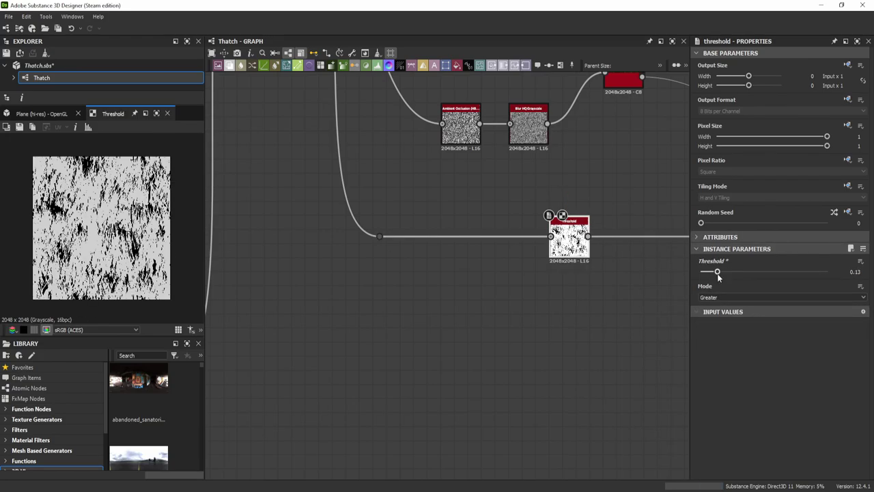
left_click_drag(717, 272, 724, 271)
left_click(41, 113)
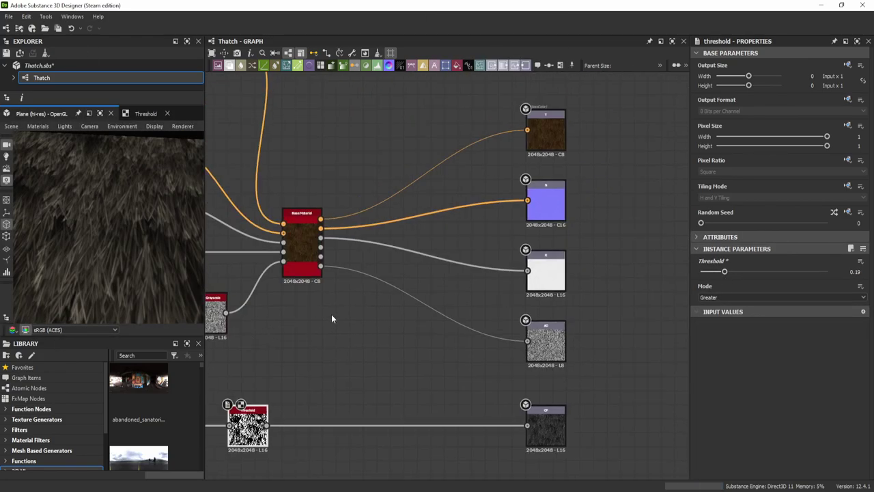
Check the result in the 3D preview and fine-tune the opacity threshold.
right_click(376, 317)
left_click(424, 91)
left_click(546, 342)
scroll(572, 348, "up", 1)
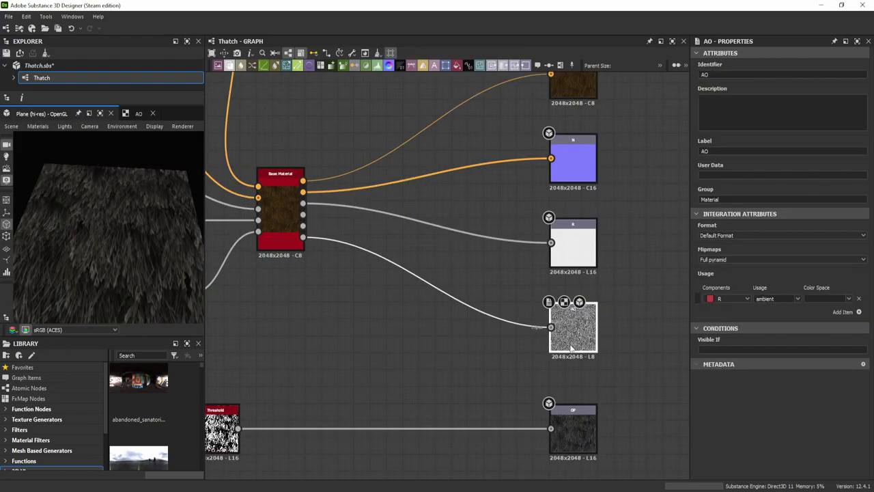
left_click(123, 137)
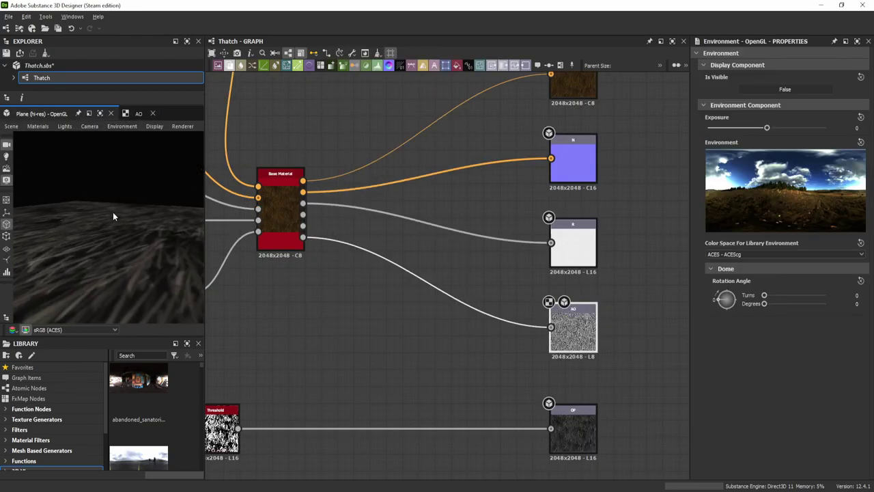
scroll(112, 210, "up", 3)
scroll(409, 321, "up", 2)
left_click_drag(723, 272, 702, 267)
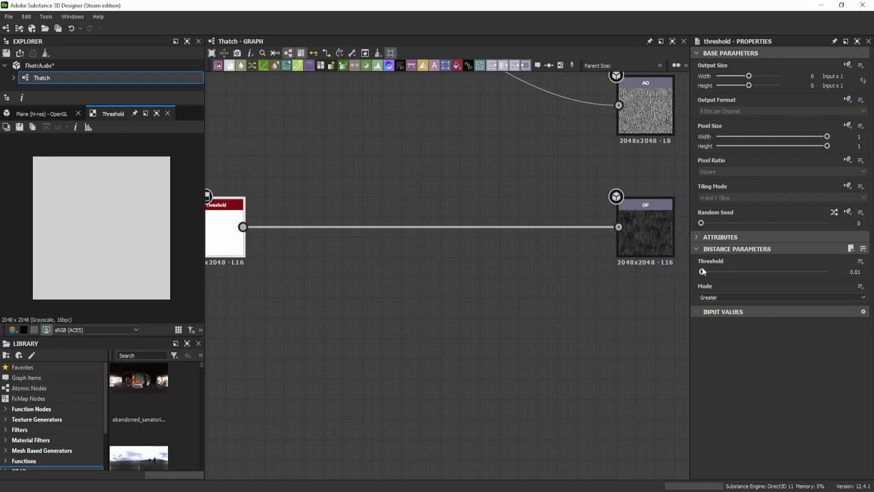
Expose the Threshold value as a parameter named Opacity_Threshold.
left_click(799, 298)
left_click(338, 265)
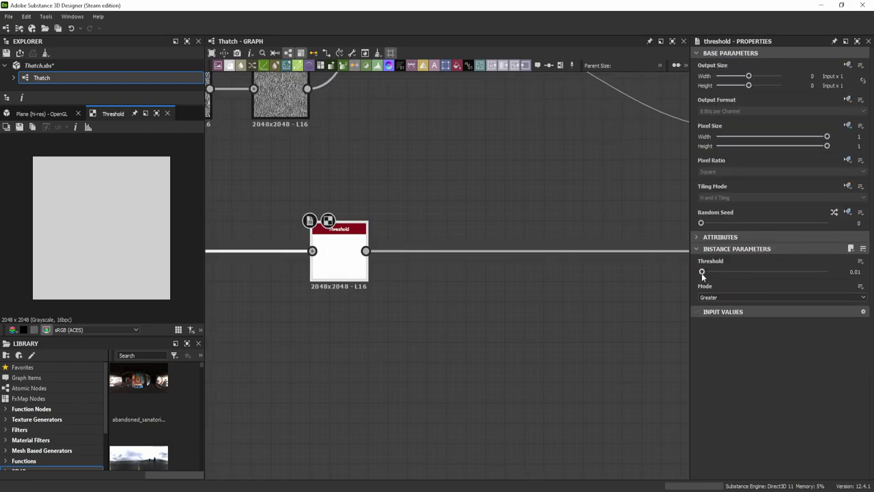
left_click(847, 275)
type("pacity_Thresh")
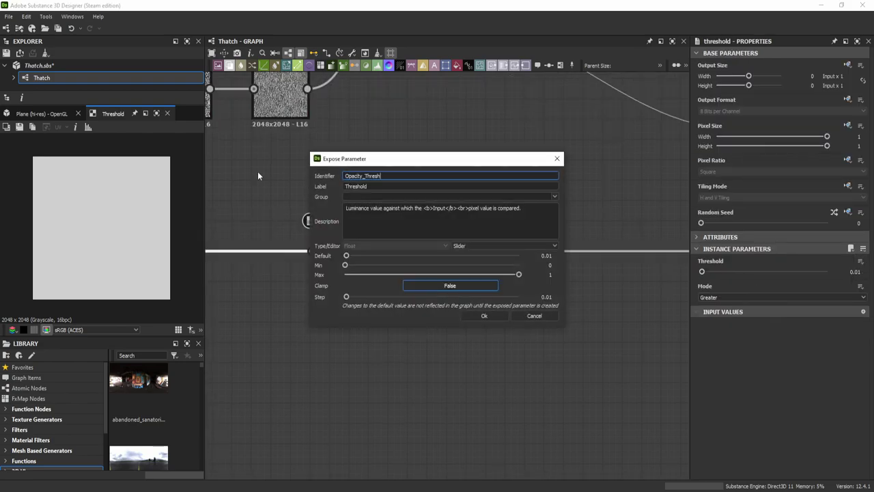
type("old")
key("Tab")
type("Opacity_Threshold")
left_click(483, 315)
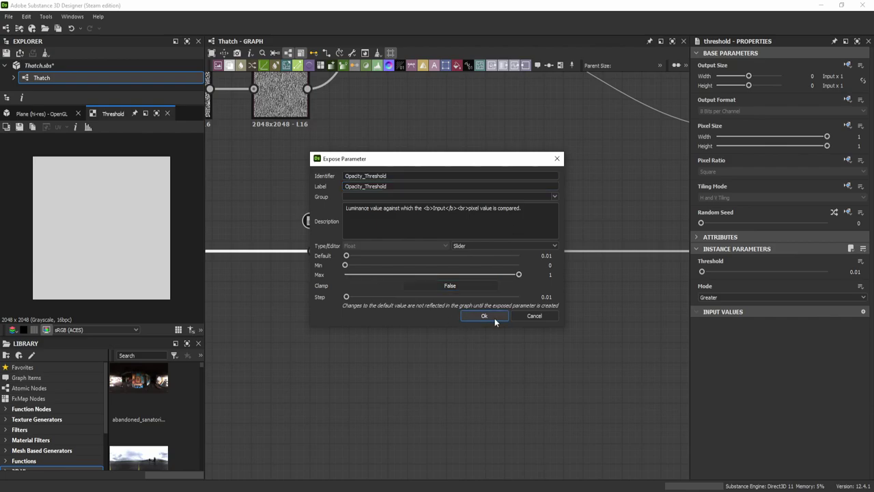
Publish Thatch.sbs as an SBSAR file.
left_click(19, 54)
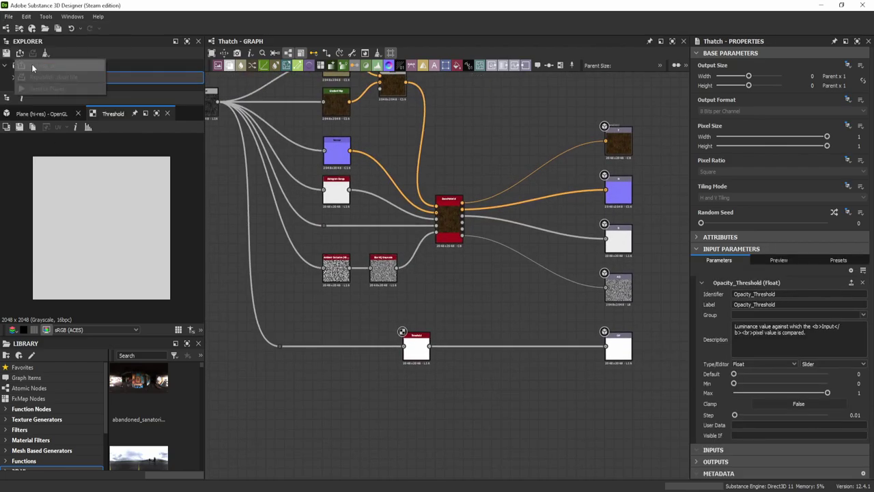
right_click(48, 80)
left_click(82, 95)
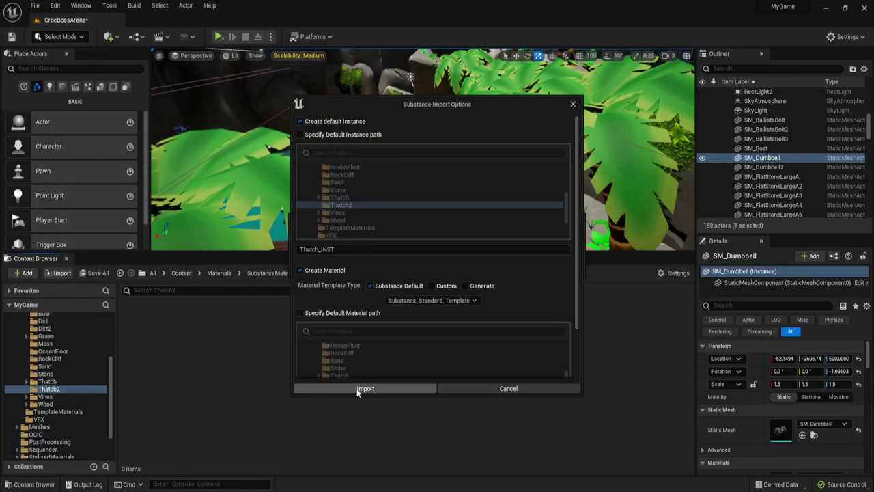
left_click(355, 387)
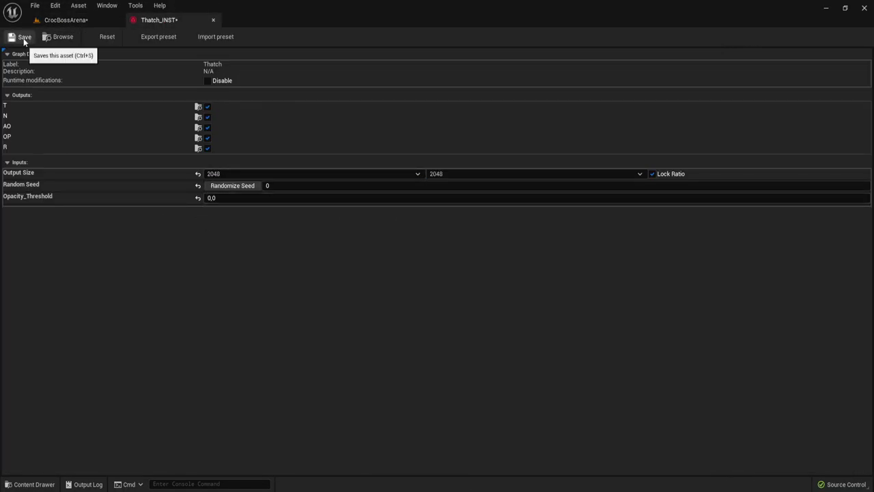
Save the Thatch_INST threshold change and the base material, then close its editor.
left_click(96, 22)
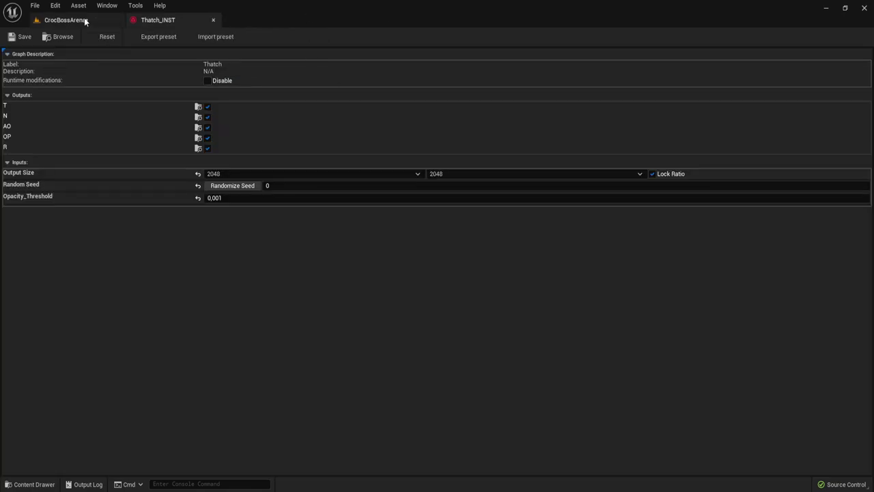
key("Return")
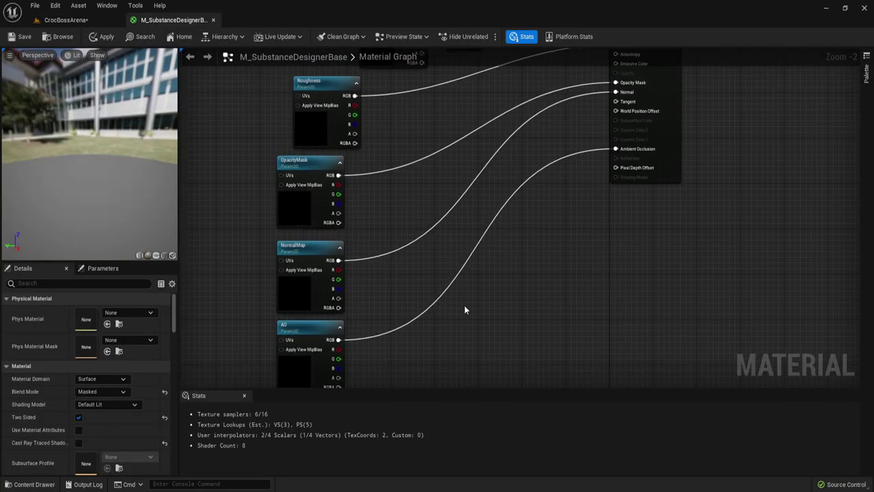
left_click(214, 22)
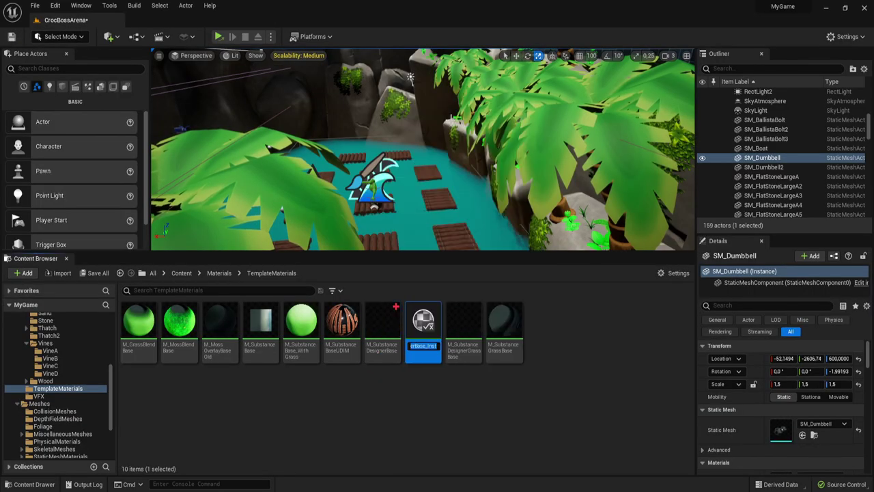
Move M_Thatch2 into Thatch2, assign Thatch_INST_OP as OpacityMask, and save all.
left_click(74, 356)
double_click(138, 327)
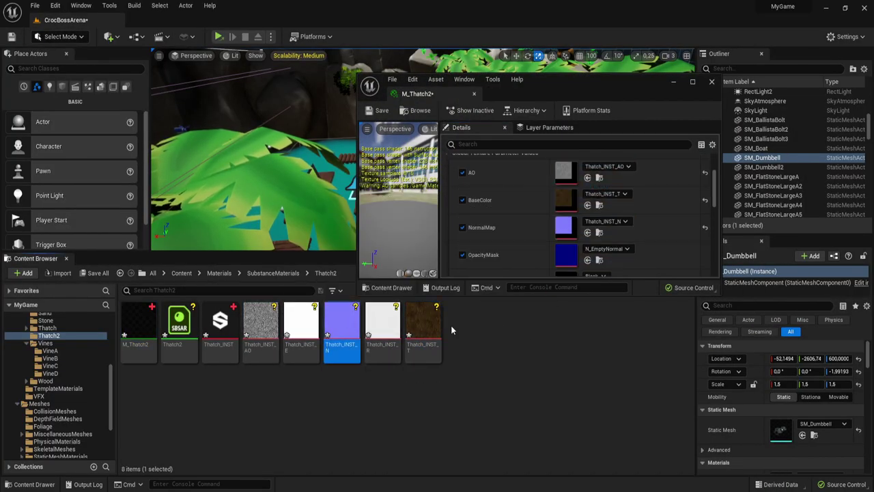
double_click(220, 321)
left_click(66, 20)
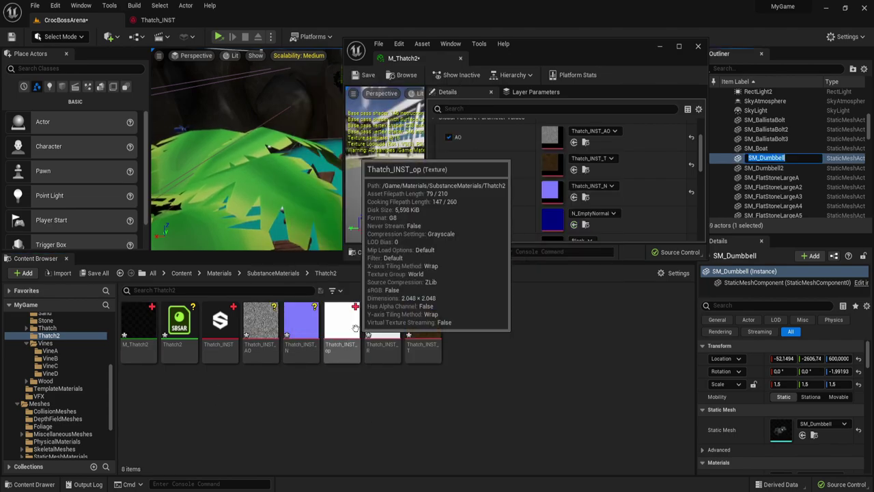
type("1")
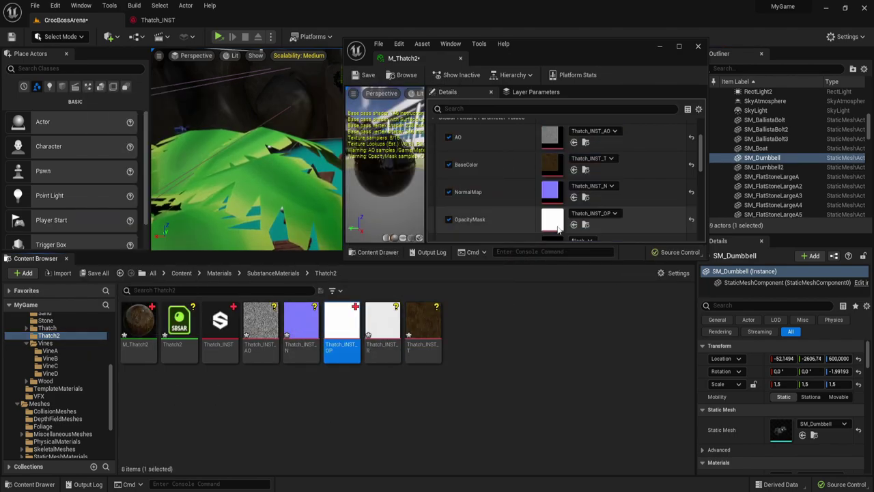
left_click(96, 274)
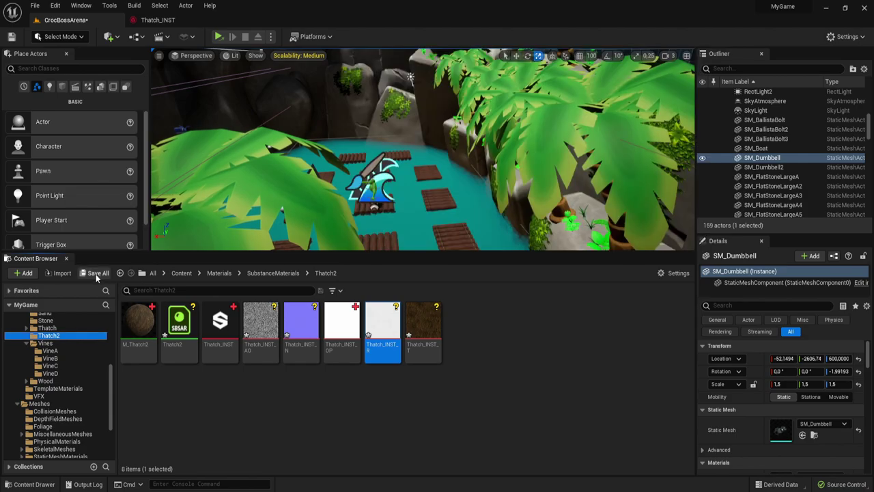
left_click(138, 327)
Create M_Thatch2_Inst from M_Thatch2 and set its Tint value to 2.5.
right_click(139, 327)
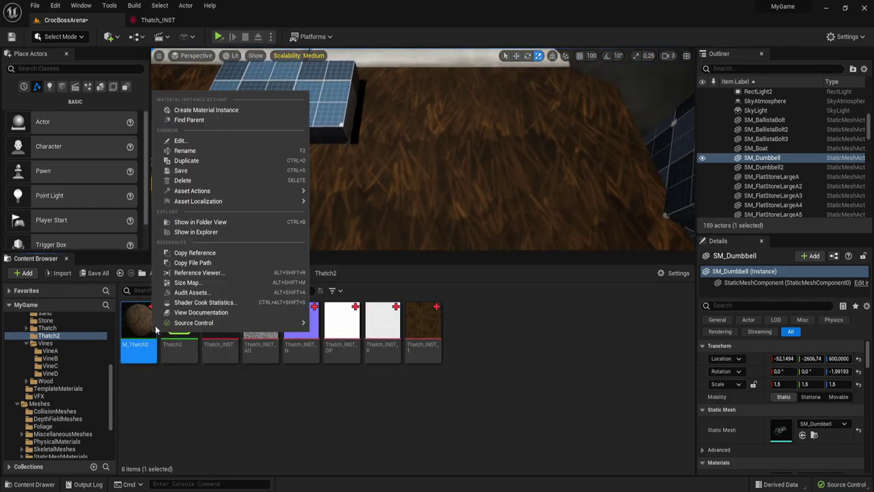
left_click(235, 108)
double_click(179, 325)
left_click(474, 286)
left_click(610, 417)
type("2,5")
key("Return")
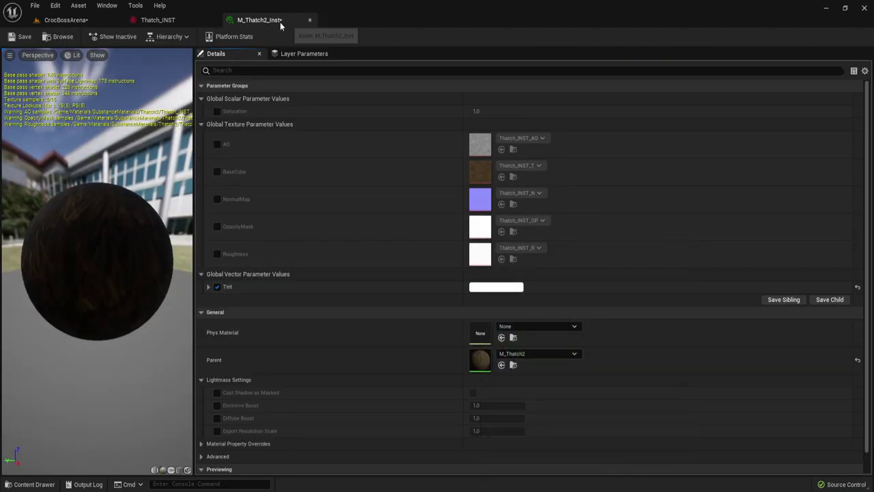
double_click(279, 24)
left_click(738, 394)
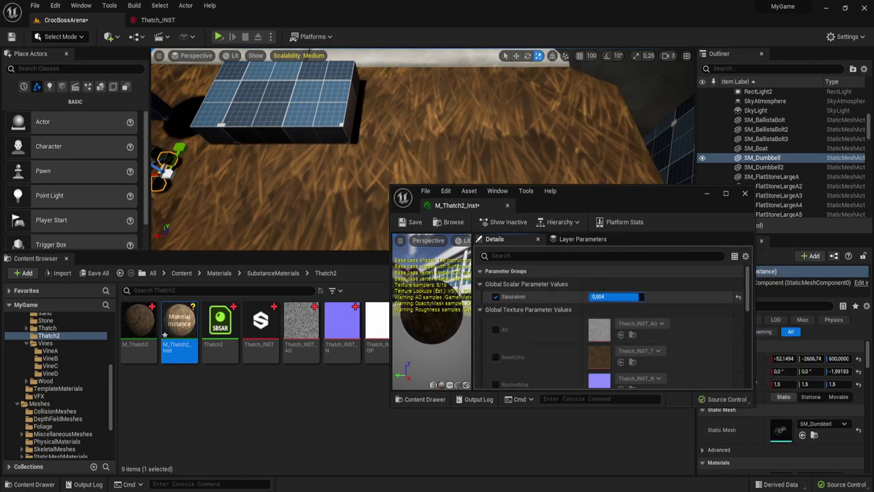
Lower the instance's Saturation to about 0.86 and return to the Materials folder.
right_click_drag(423, 150, 326, 53)
double_click(139, 325)
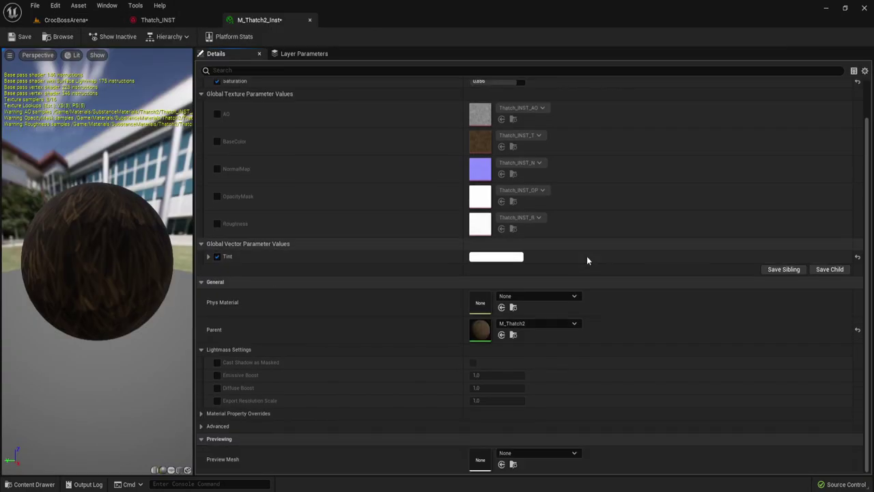
left_click(405, 20)
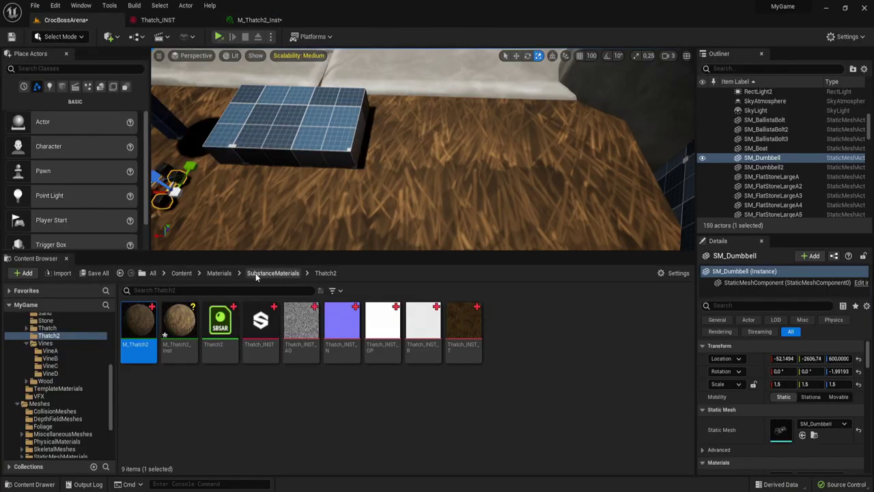
left_click(162, 275)
Open the M_SubstanceDesignerBase material from the TemplateMaterials folder.
double_click(355, 219)
double_click(433, 319)
scroll(361, 201, "up", 1)
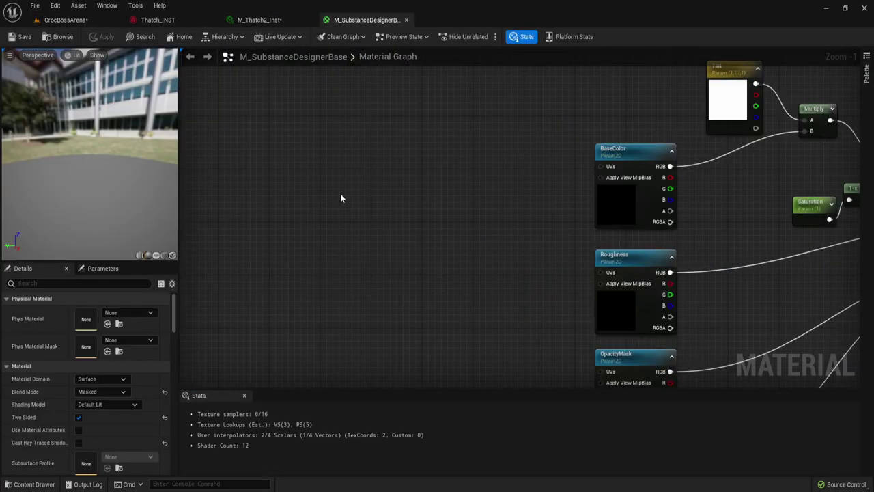
scroll(348, 184, "up", 1)
Add an MF_CoordTilingAndOffset material function node to the graph.
left_click(355, 172)
left_click(130, 312)
type("tiling")
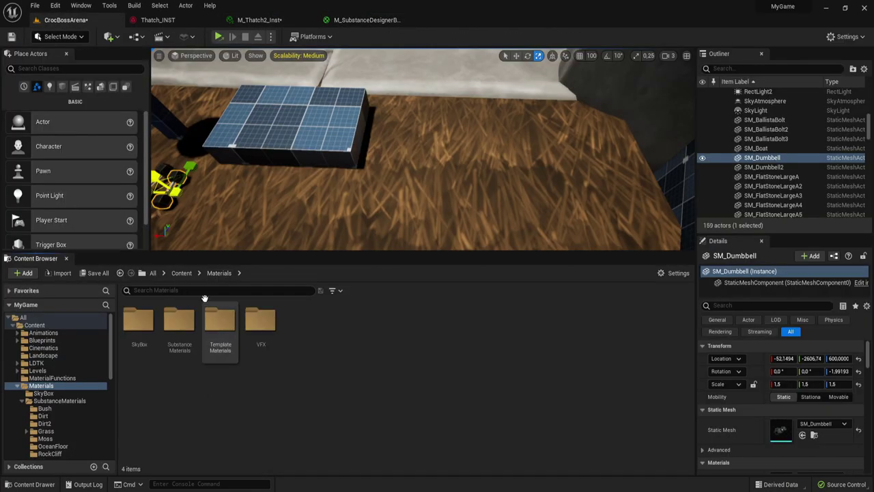
left_click(347, 23)
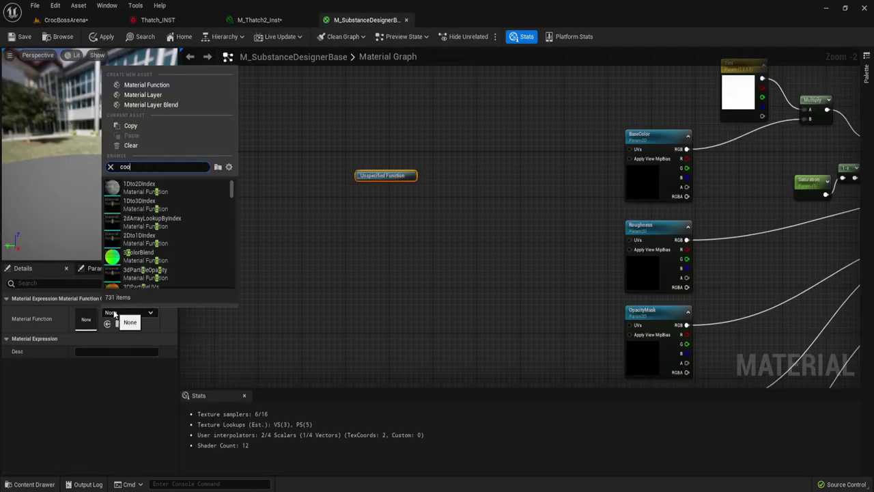
scroll(167, 232, "down", 1)
left_click(157, 259)
Promote the function's XTile and YTile inputs to parameters.
scroll(383, 178, "up", 2)
right_click(376, 151)
left_click(419, 209)
left_click_drag(344, 142, 282, 138)
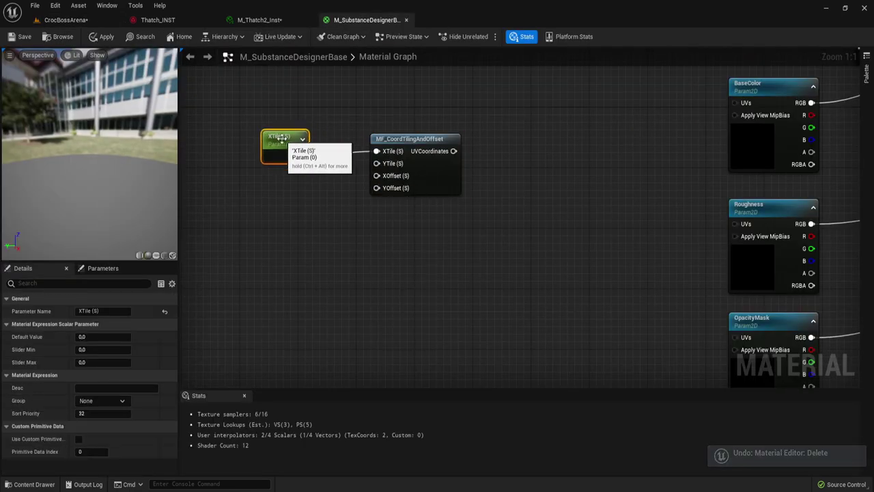
type("1")
right_click(376, 163)
left_click(409, 283)
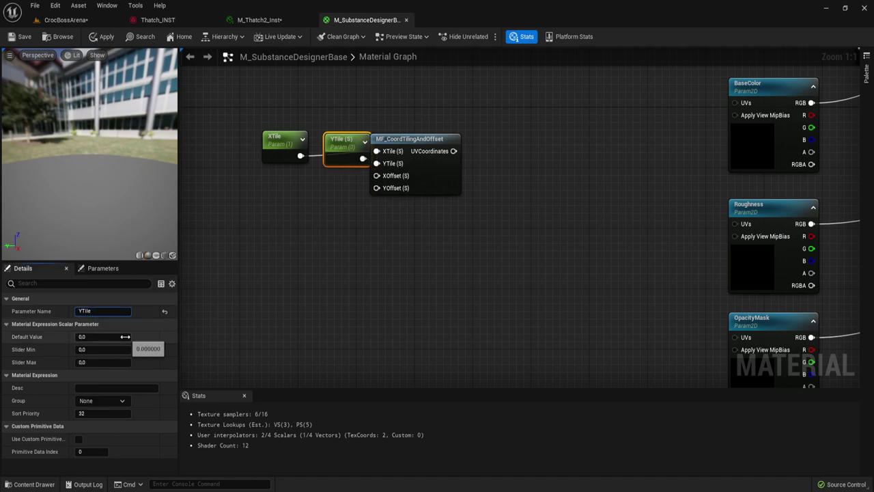
Promote the XOffset and YOffset inputs to parameters.
right_click(377, 175)
left_click(403, 236)
left_click(106, 310)
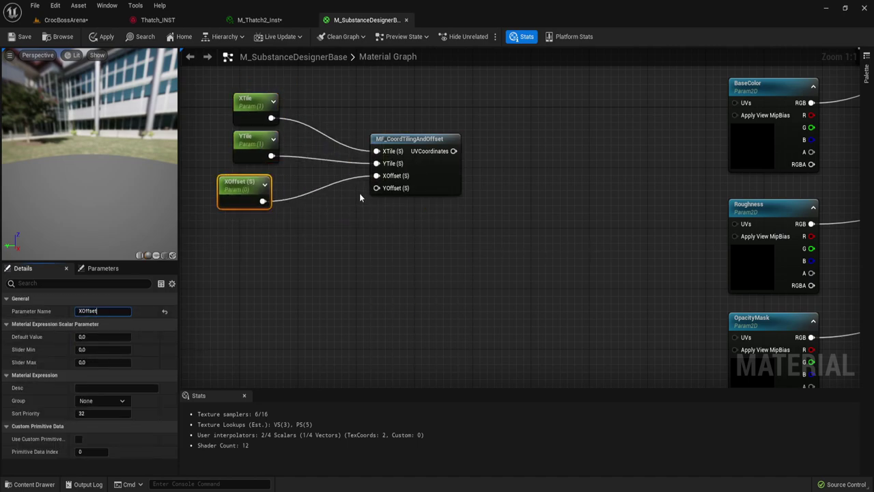
right_click(377, 188)
left_click(403, 248)
Save the updated M_SubstanceDesignerBase material.
scroll(394, 206, "down", 5)
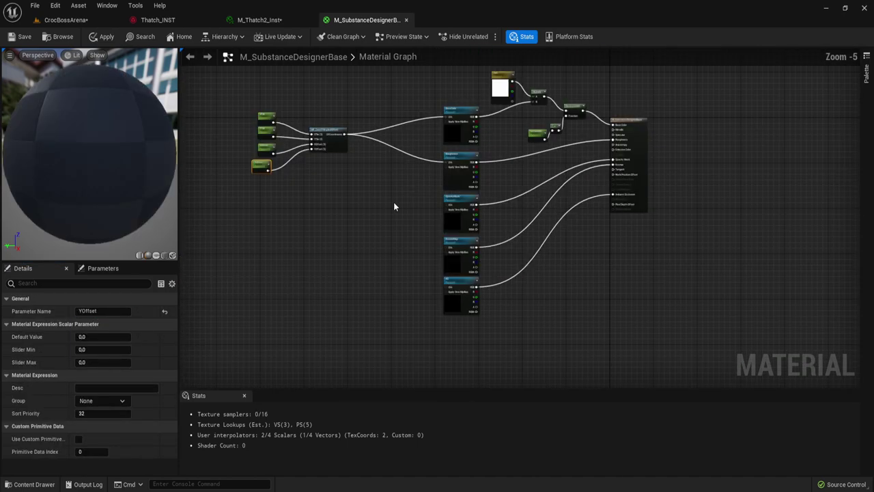
scroll(394, 206, "up", 4)
key("ctrl+s")
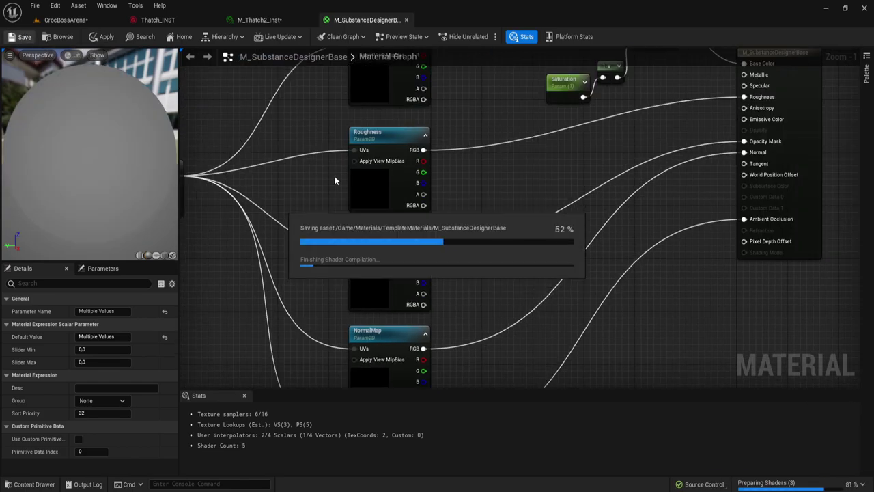
Apply M_Thatch2_Inst to the hut roof and set XTile to 2,383406 and YTile to 3,124847.
left_click(405, 20)
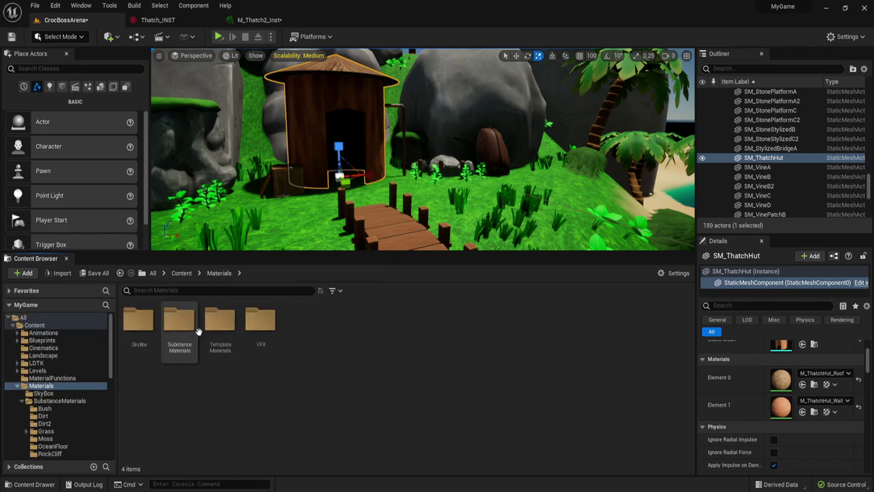
double_click(179, 321)
left_click(175, 321)
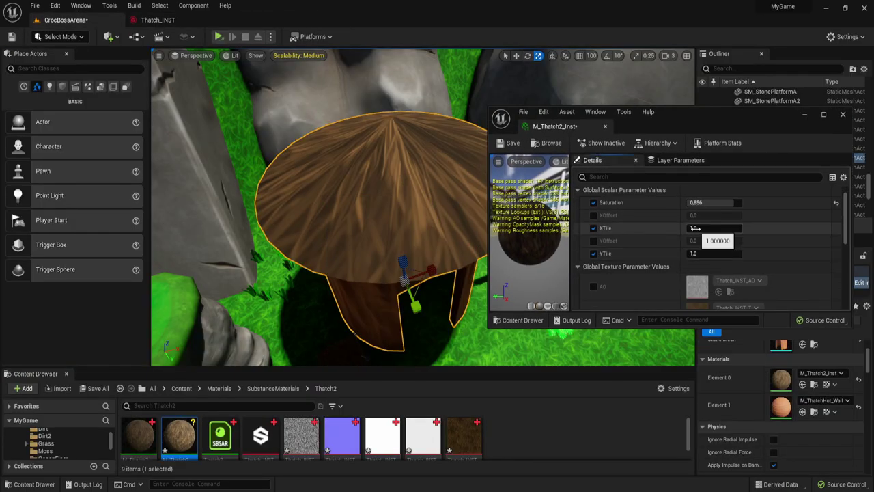
left_click_drag(694, 228, 724, 228)
left_click_drag(695, 253, 730, 253)
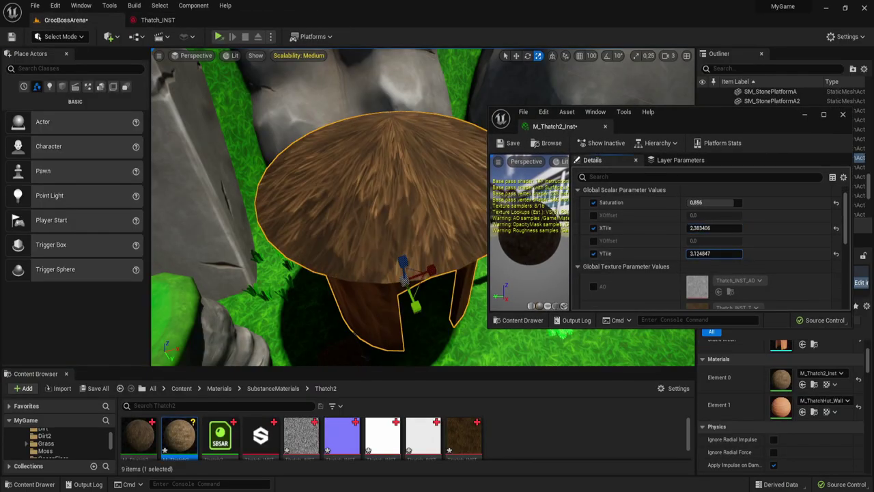